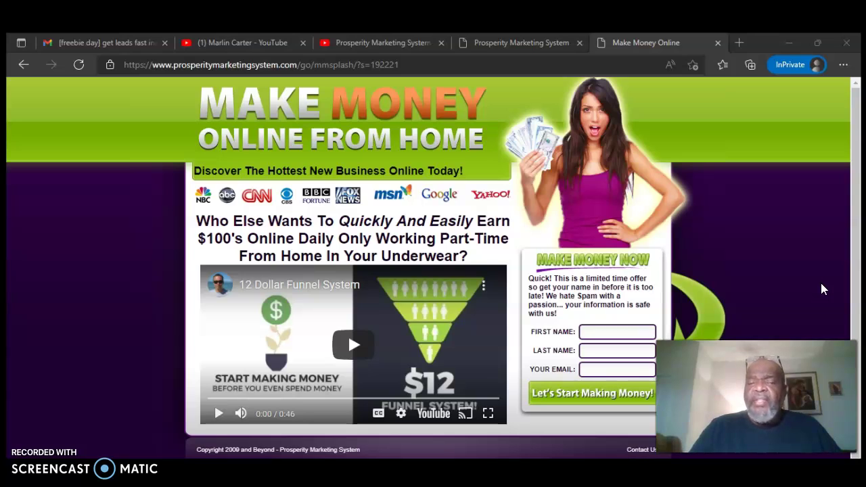
Switch to the Prosperity Marketing System tab to show the member welcome page with its affiliate links
click(819, 292)
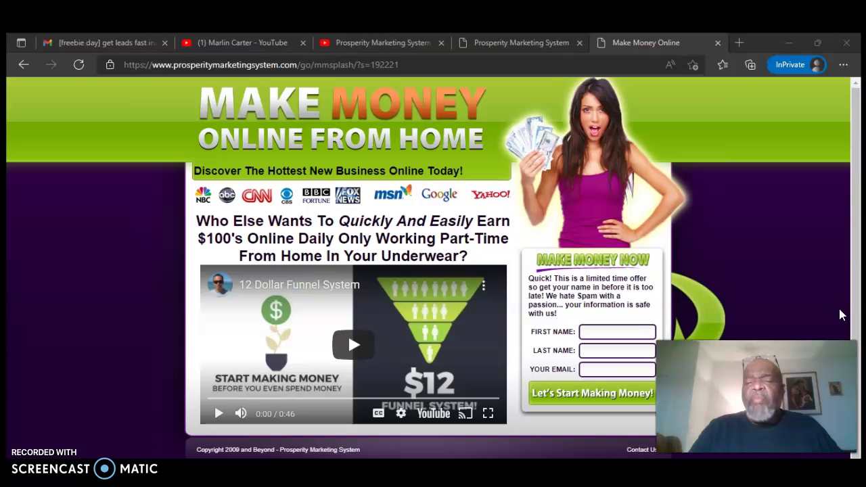
click(830, 317)
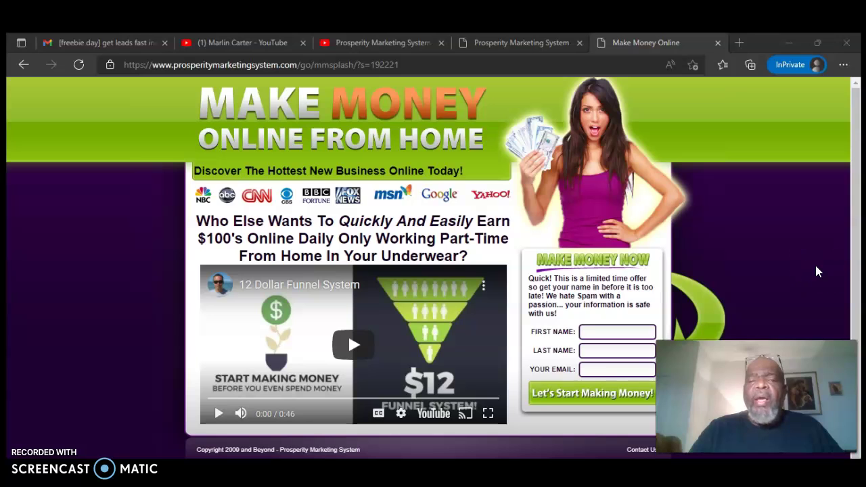
click(524, 43)
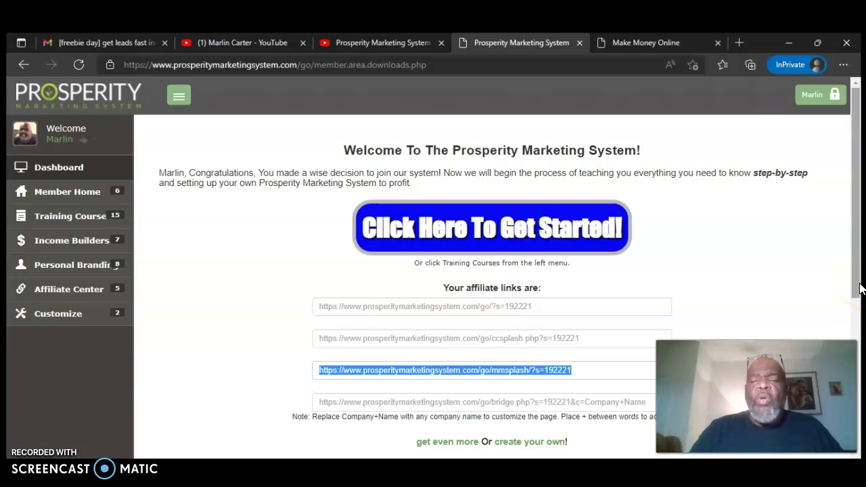
Open My Downline under Affiliate Center and collapse the Level 1 member list
click(860, 294)
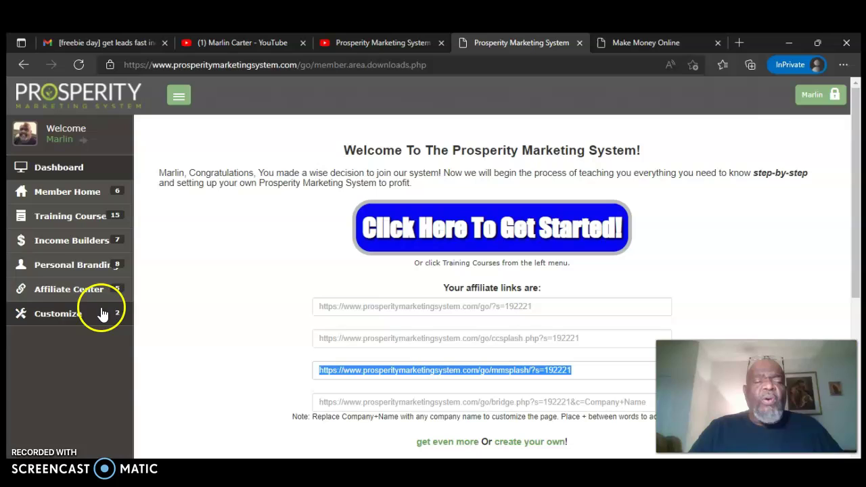
click(71, 289)
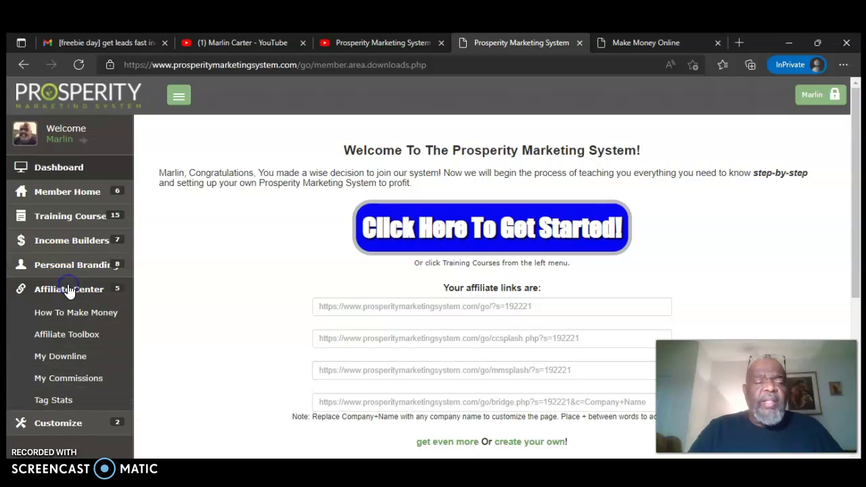
click(65, 362)
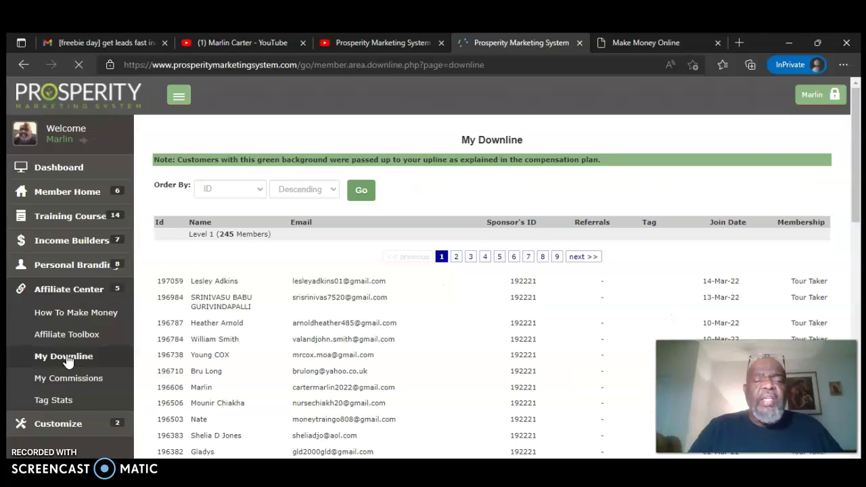
click(160, 235)
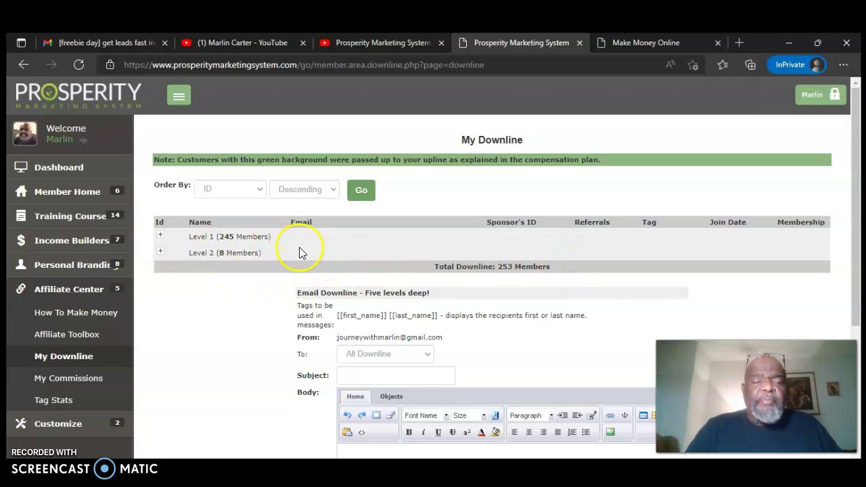
Scroll through the Email Downline form, clicking into the Subject and Body fields
scroll(353, 251, down, 1)
scroll(354, 256, down, 2)
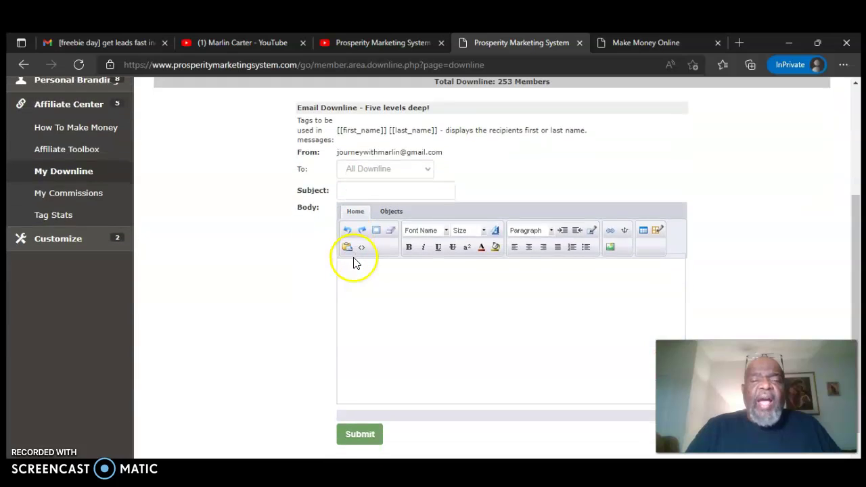
scroll(353, 262, up, 1)
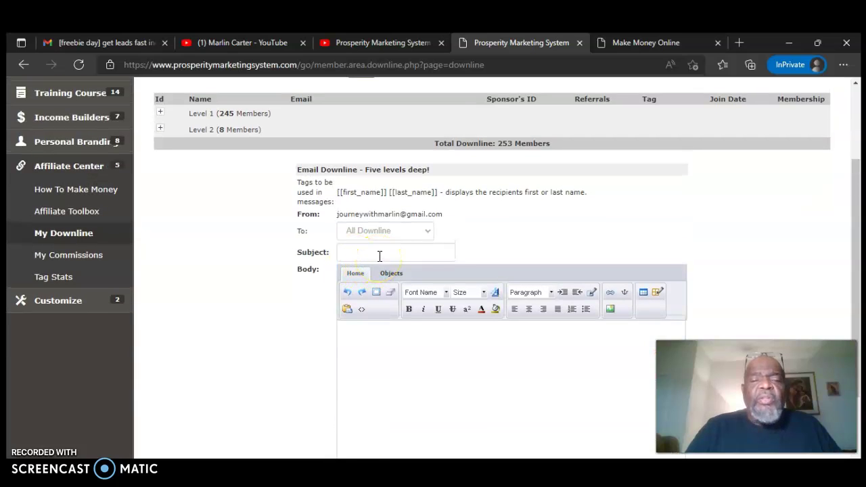
click(430, 257)
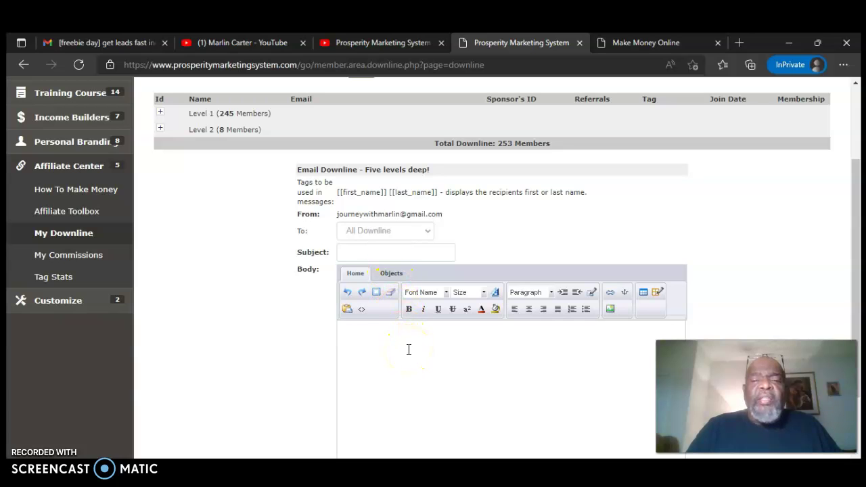
scroll(409, 350, down, 1)
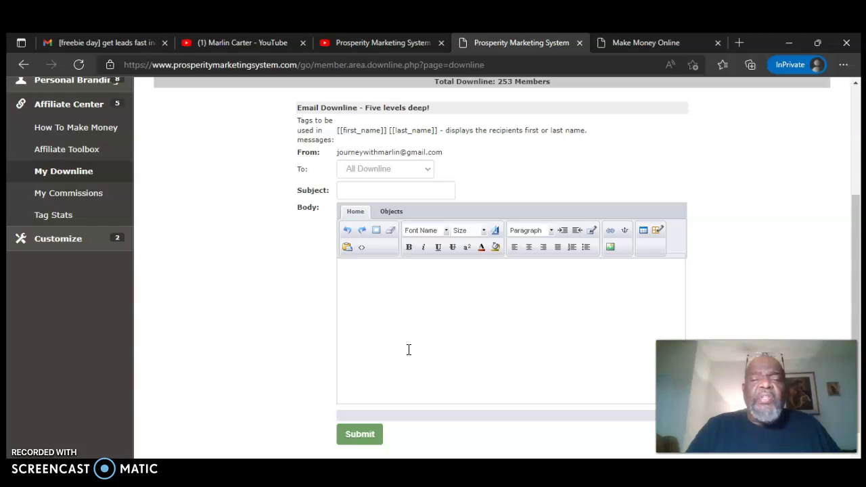
click(408, 350)
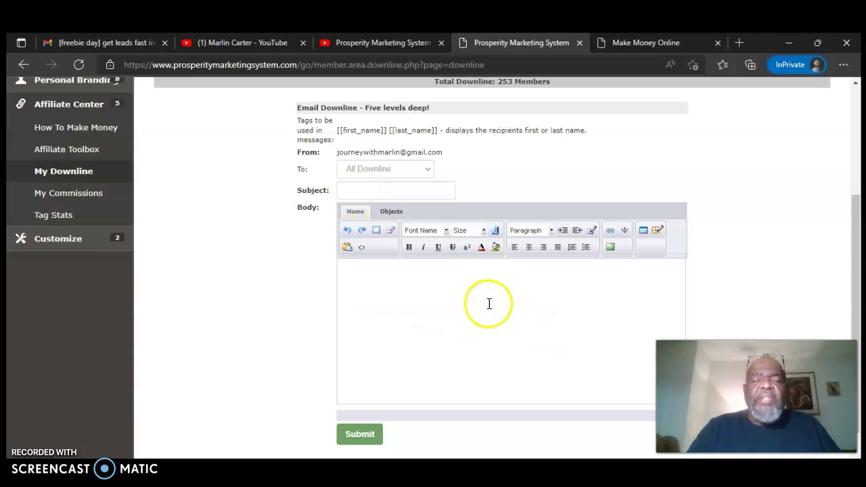
scroll(433, 330, down, 2)
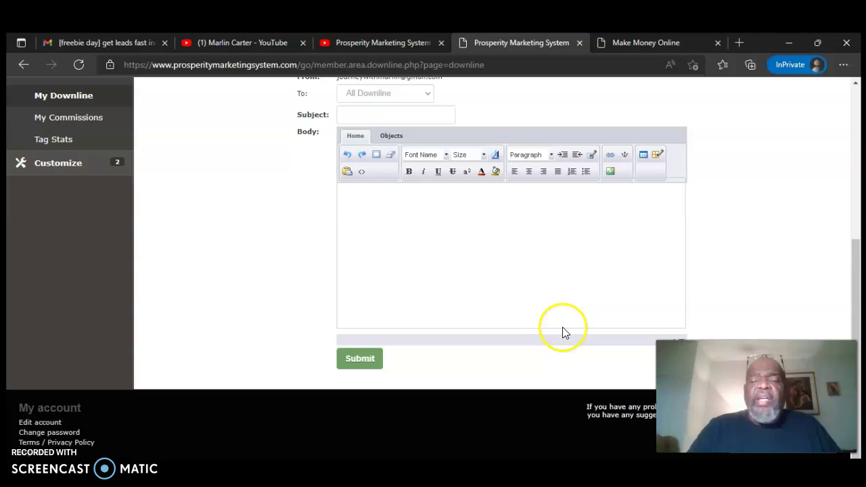
click(363, 358)
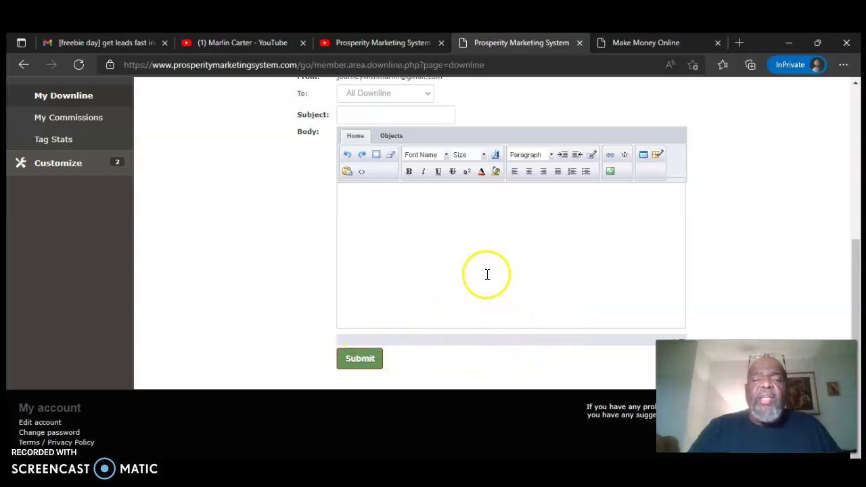
scroll(486, 273, up, 3)
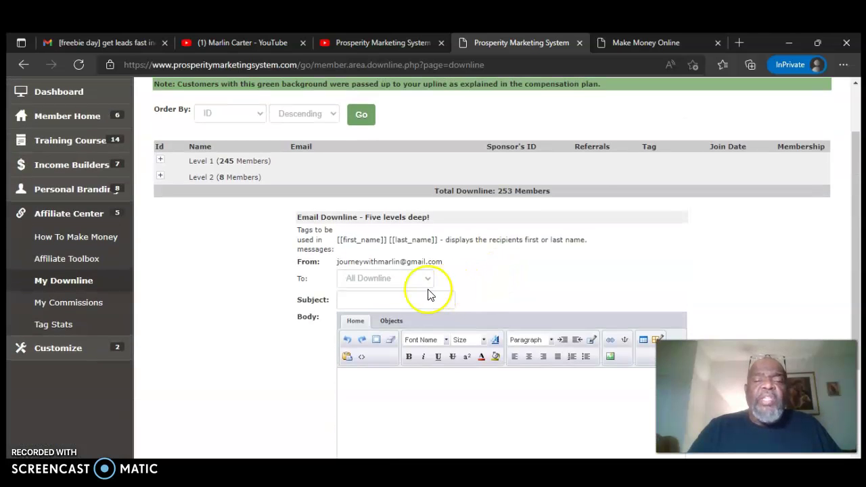
scroll(406, 297, up, 1)
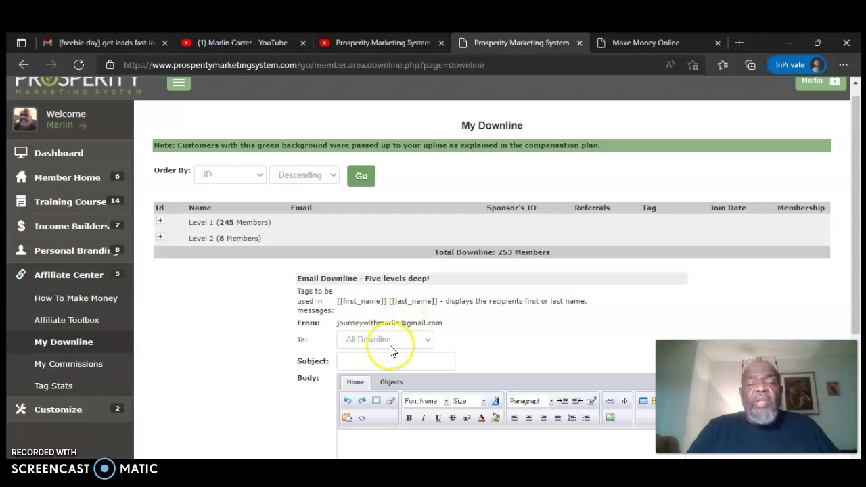
Check the To: recipient groups, leaving All Downline selected
click(390, 347)
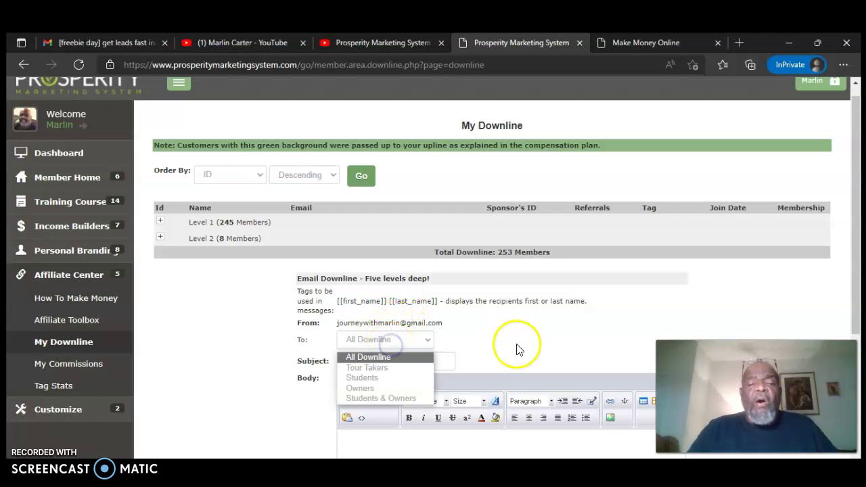
scroll(518, 348, down, 2)
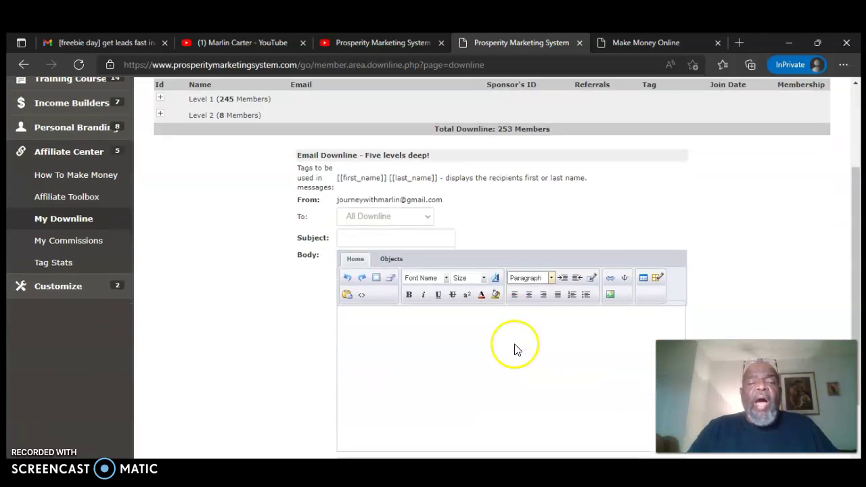
click(390, 219)
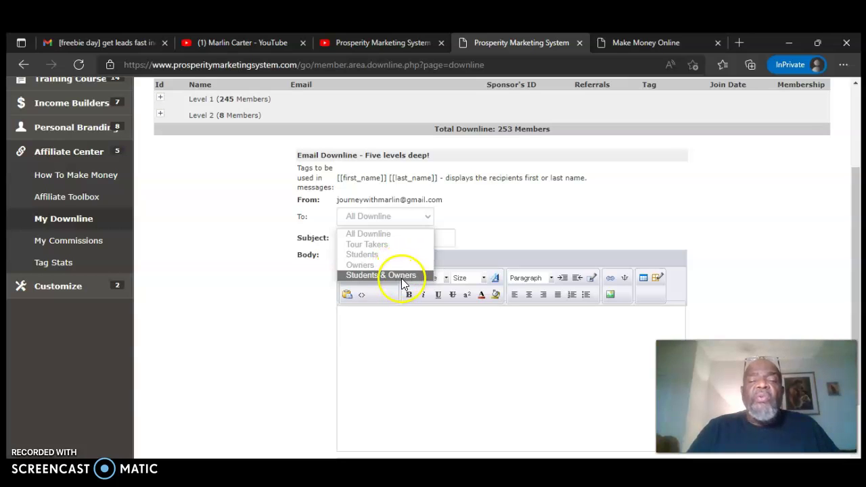
click(195, 261)
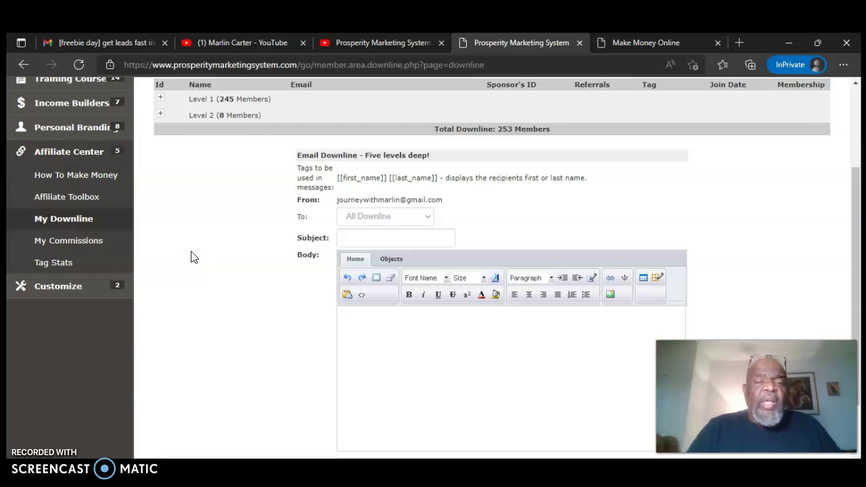
scroll(203, 257, up, 1)
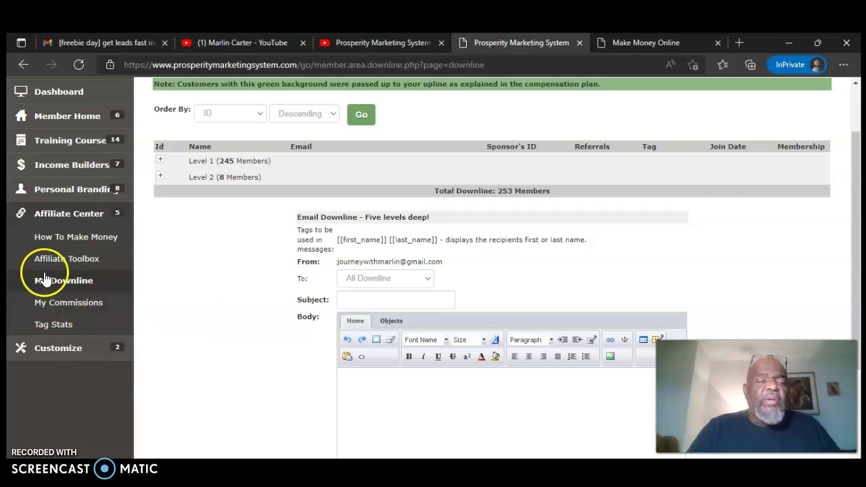
scroll(43, 261, up, 1)
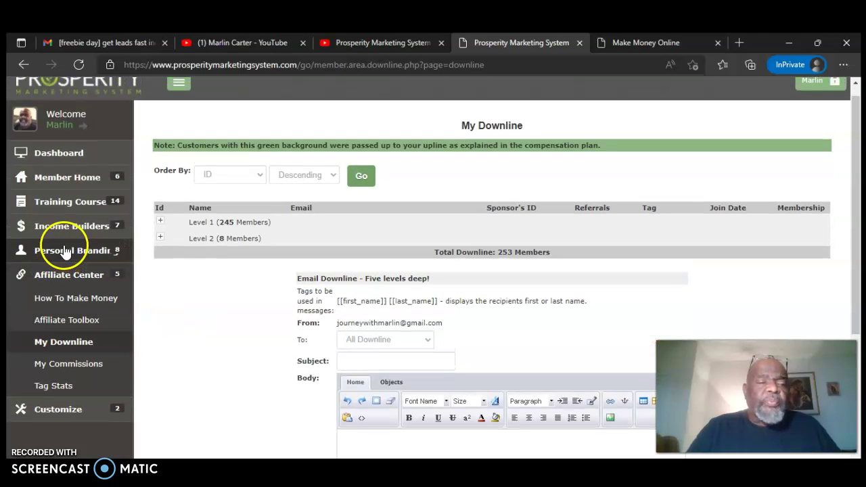
Expand the Personal Branding section in the sidebar
click(68, 251)
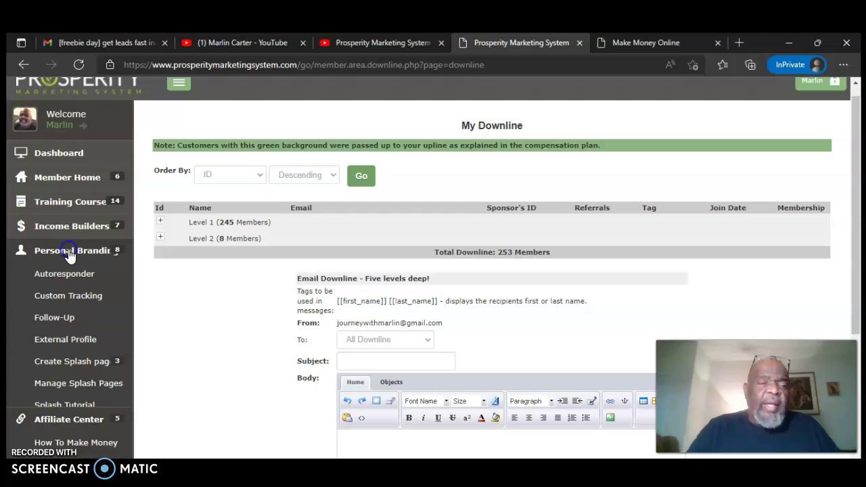
scroll(93, 272, down, 1)
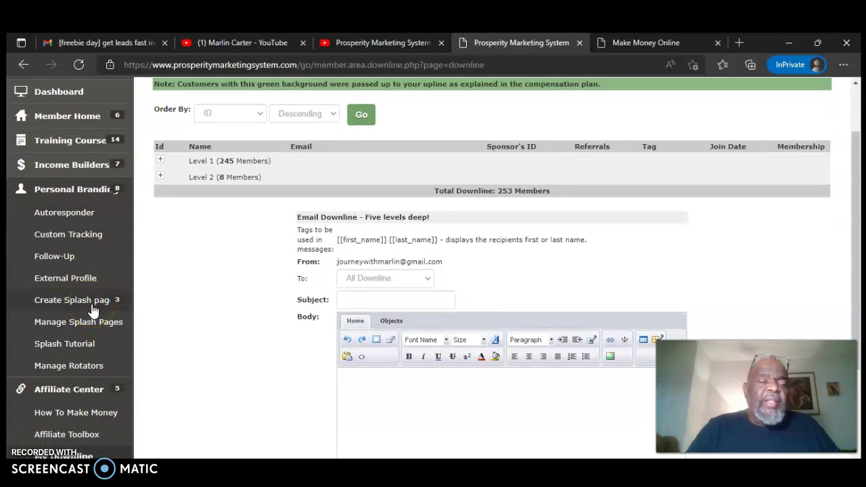
scroll(95, 319, up, 1)
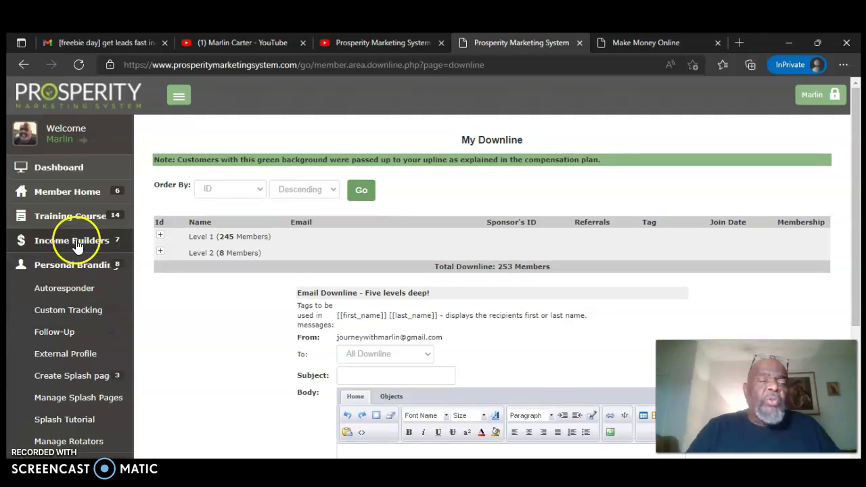
Open the List Builders page from the Income Builders section
click(76, 245)
scroll(101, 311, down, 1)
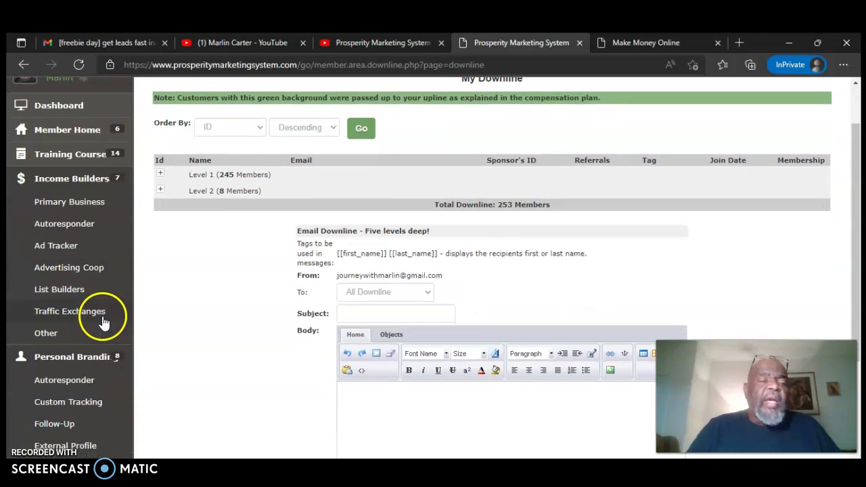
click(66, 295)
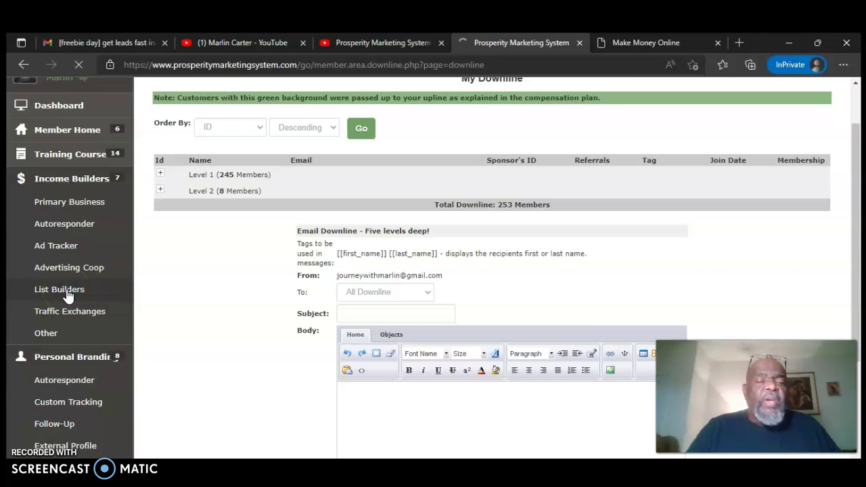
Scroll past List Jumper and LeadSkimmer to the Herculist Plus entry
scroll(494, 324, down, 3)
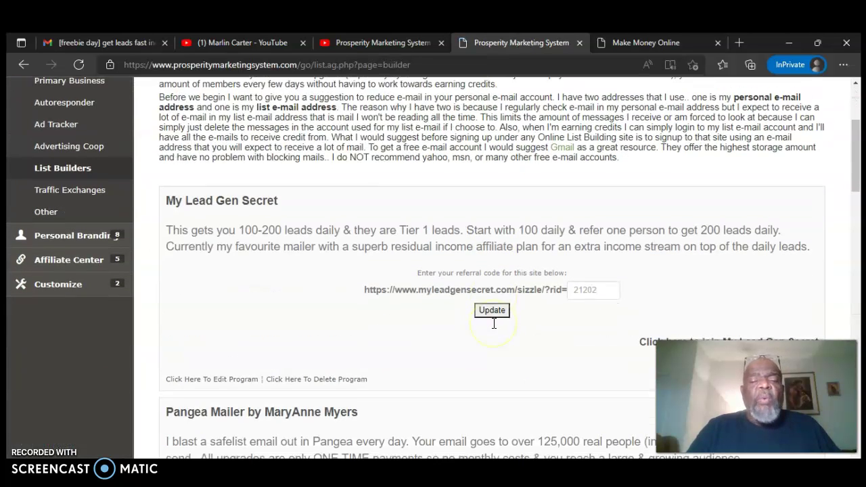
scroll(494, 324, down, 2)
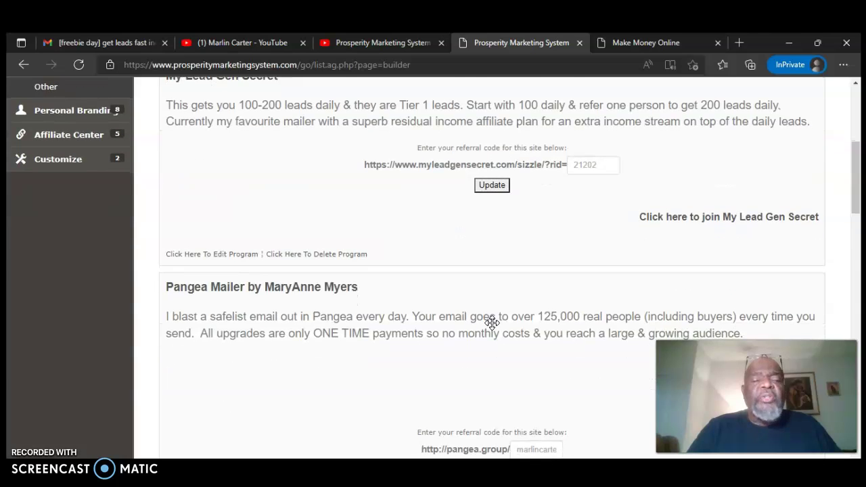
scroll(492, 322, down, 2)
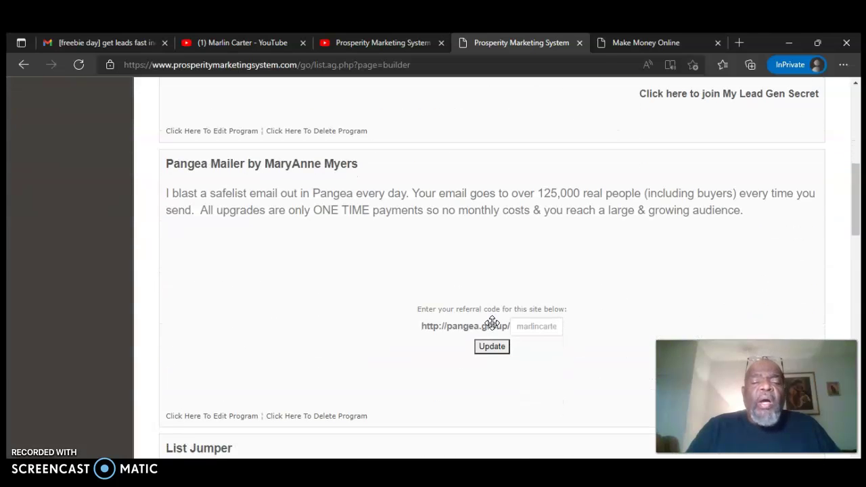
scroll(492, 322, down, 2)
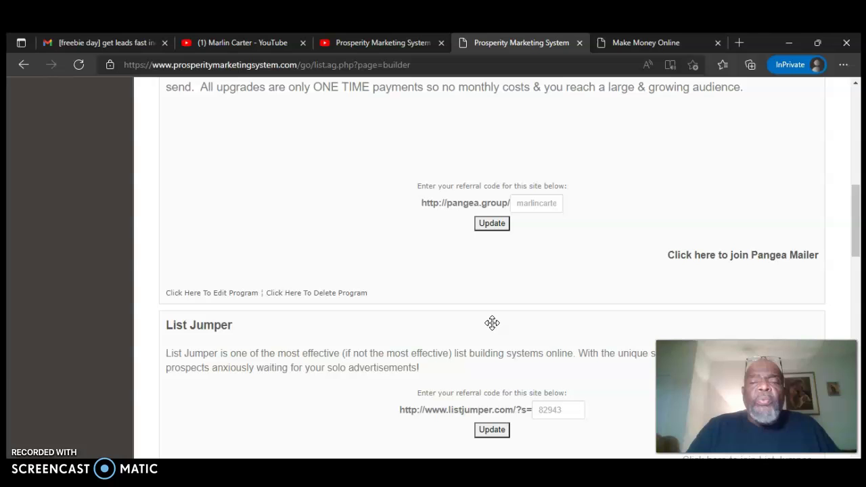
scroll(492, 322, down, 2)
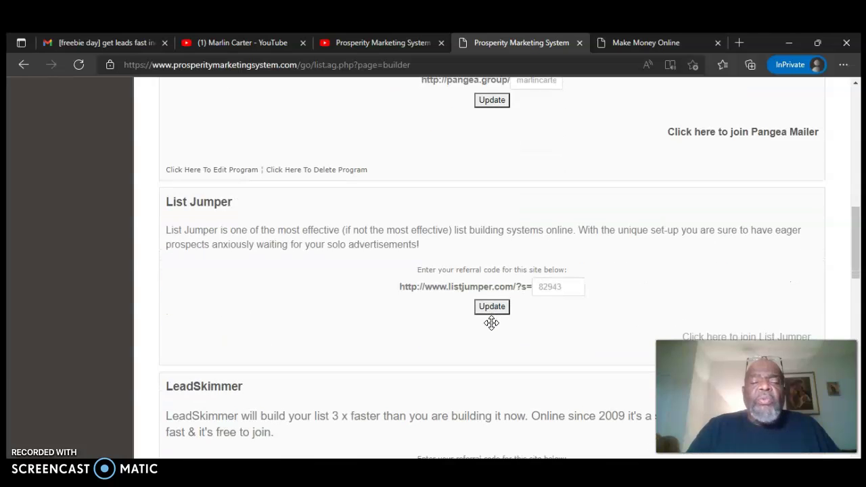
scroll(492, 323, down, 2)
scroll(492, 323, down, 2)
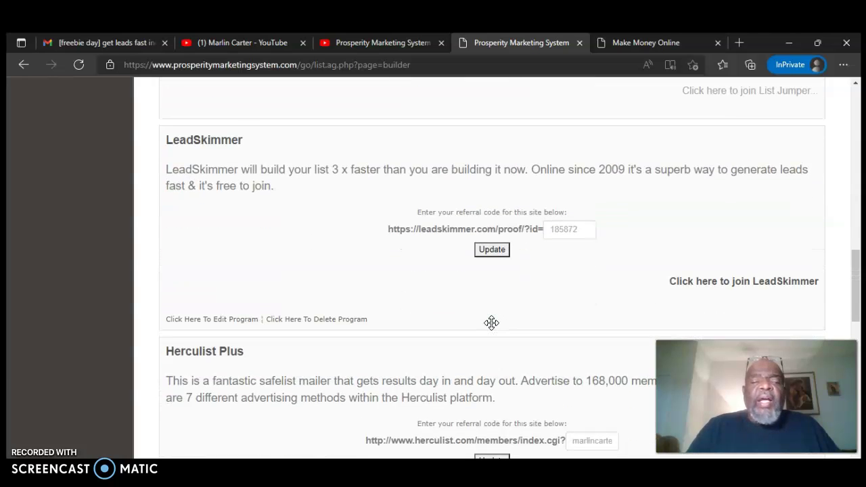
scroll(491, 322, down, 2)
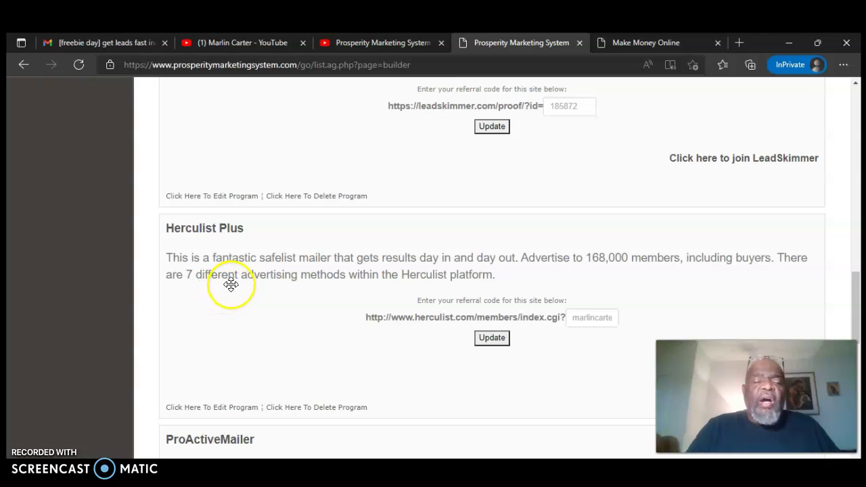
scroll(231, 284, down, 1)
scroll(231, 284, up, 1)
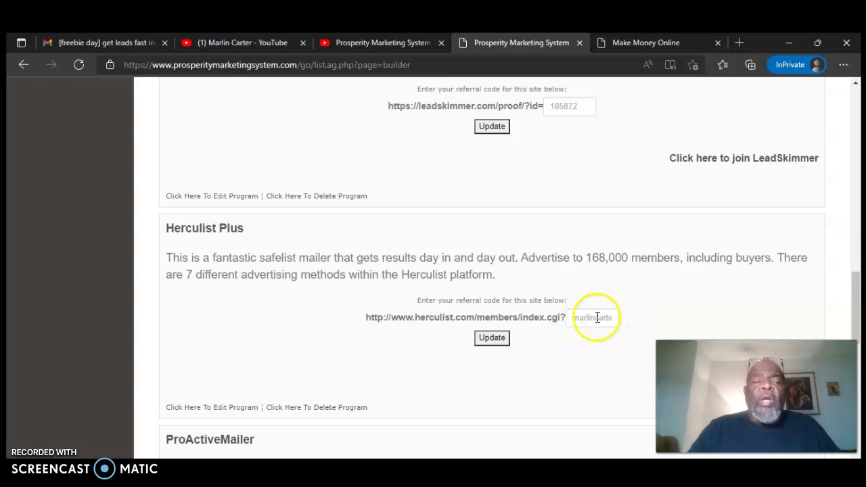
Open the Herculist Plus site and log in with the member username, password and reCAPTCHA
click(209, 230)
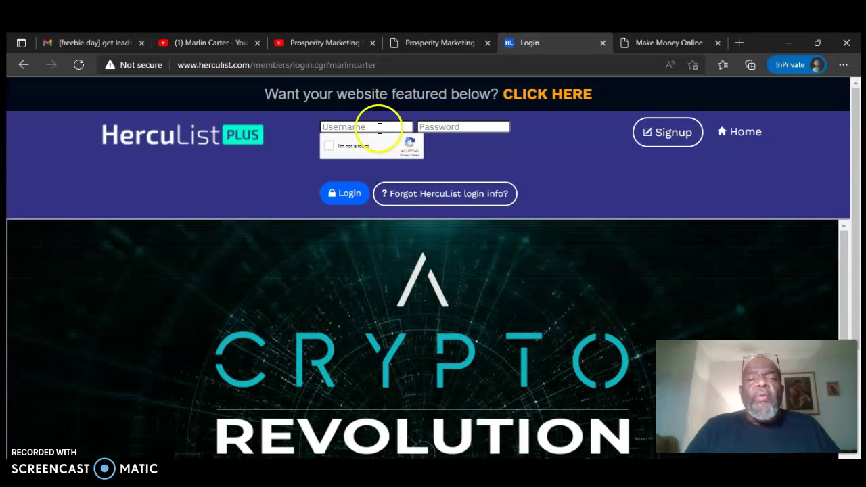
click(380, 128)
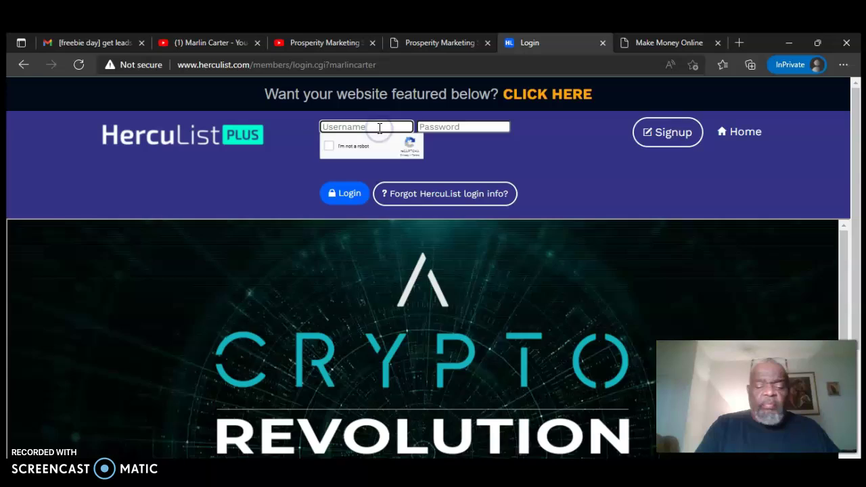
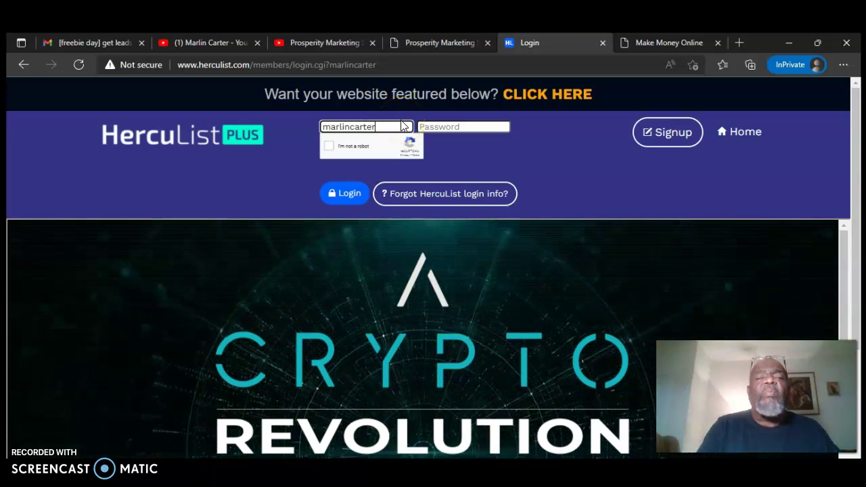
key(Tab)
click(396, 122)
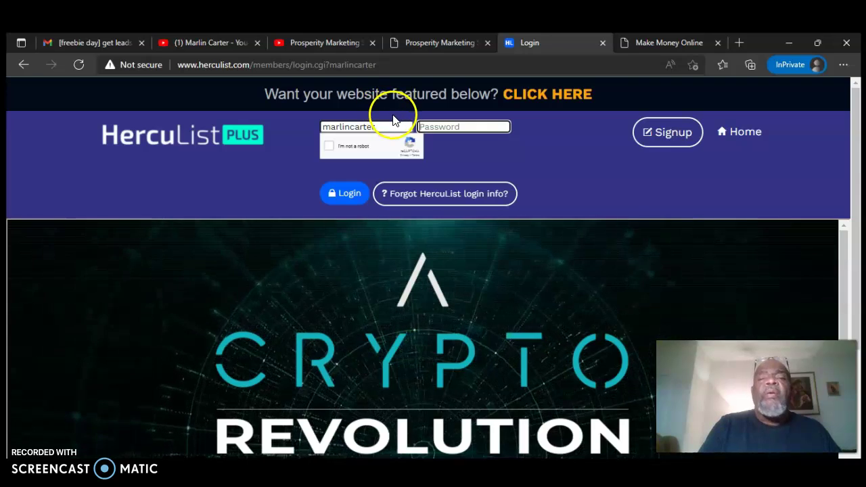
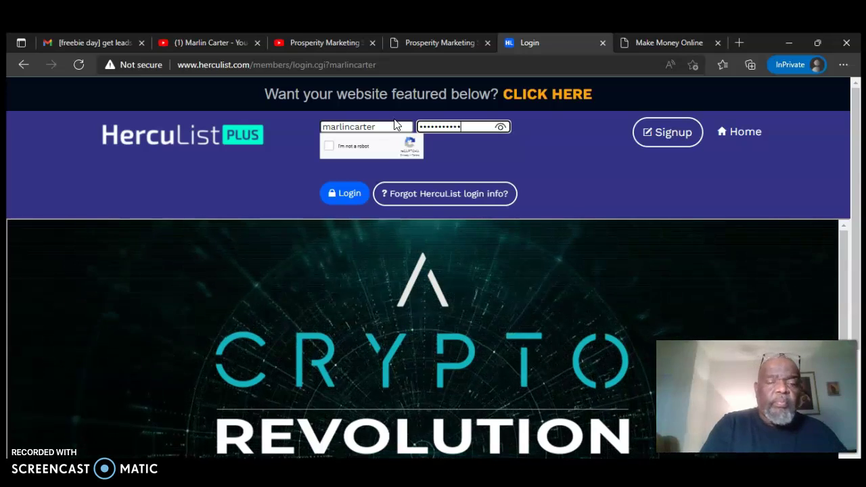
click(334, 148)
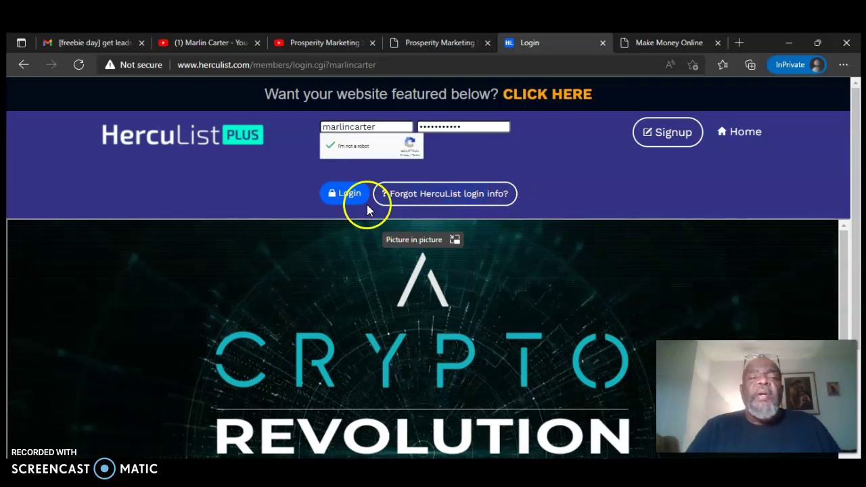
click(350, 194)
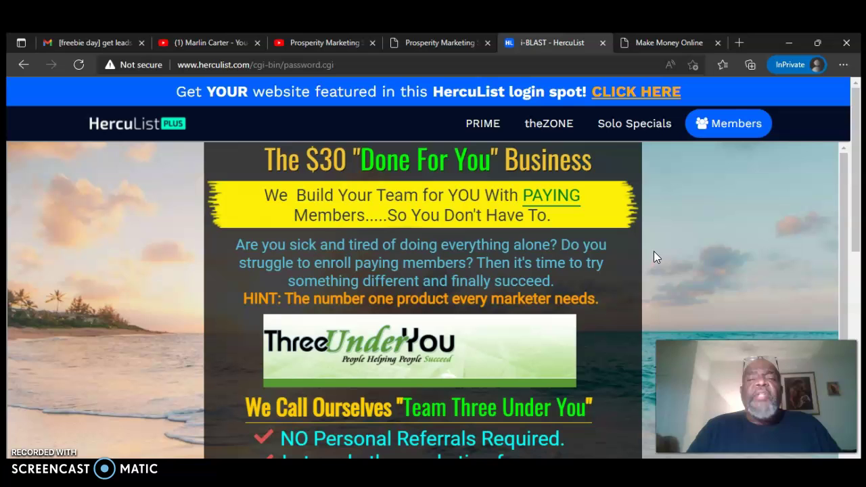
Dismiss the PRIME ad overlay and Contest Update popup to reach the sponsored ad page
click(715, 288)
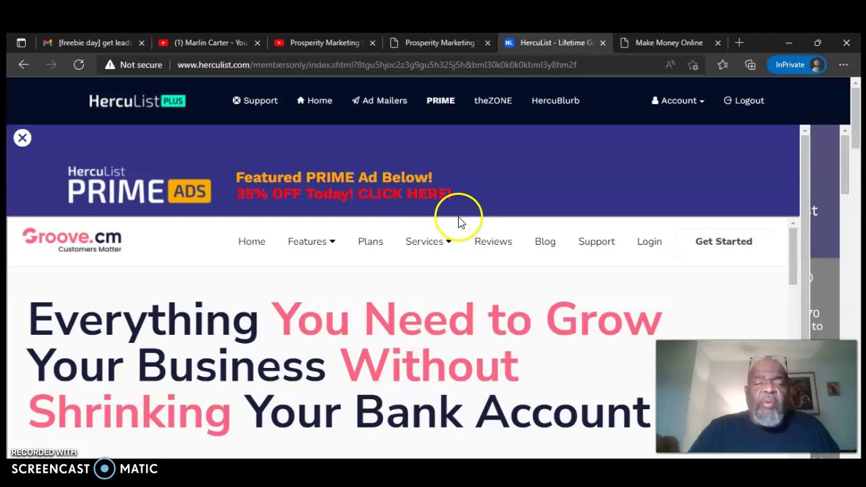
click(22, 139)
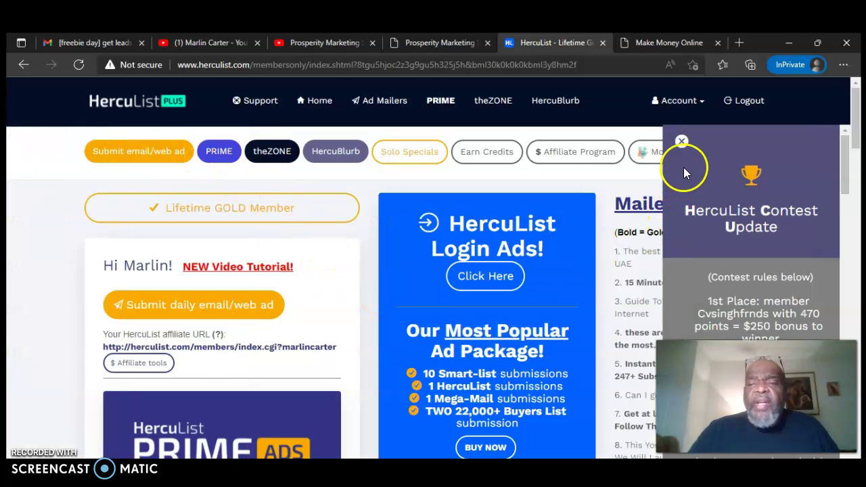
click(681, 142)
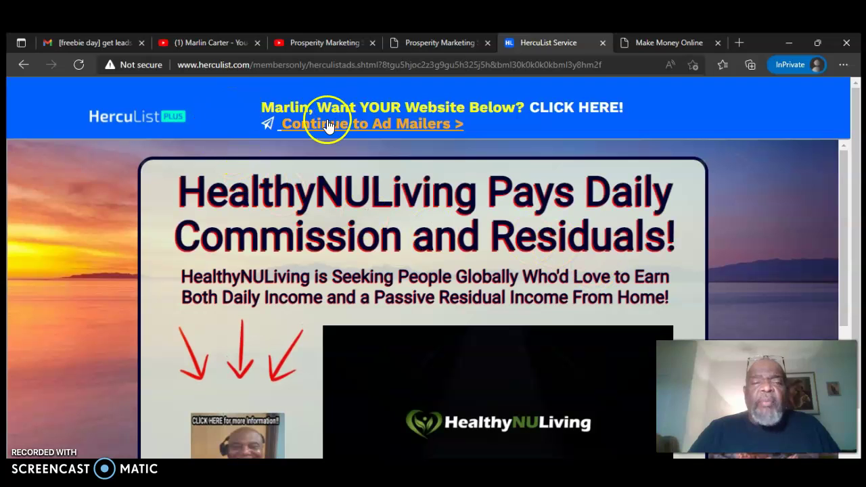
Continue to the ad mailers, close the POWERBLURB panel and scroll to the Regular Mailer
click(364, 132)
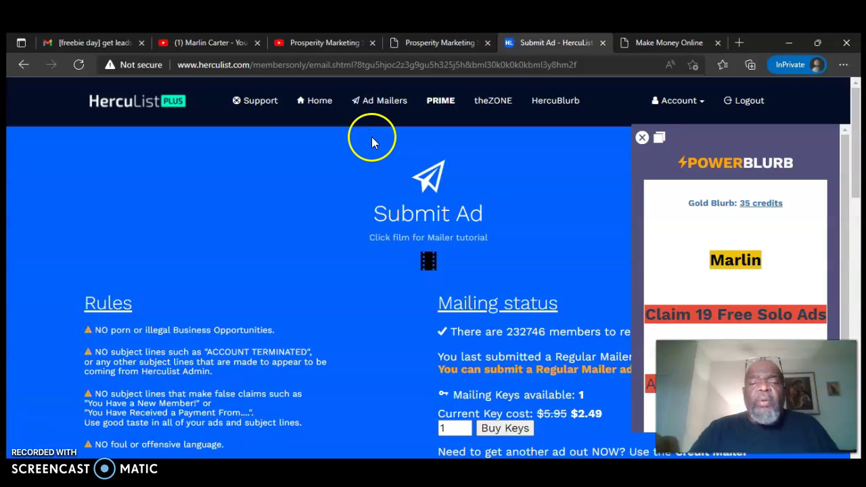
scroll(393, 163, down, 1)
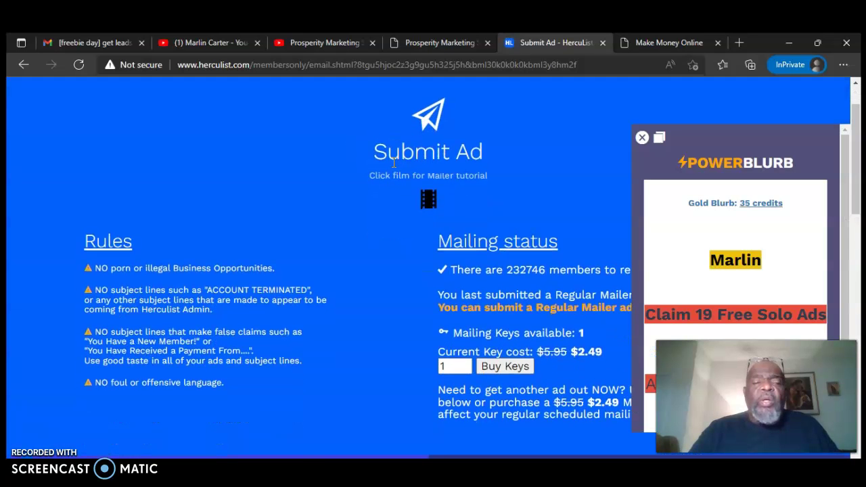
scroll(393, 163, down, 2)
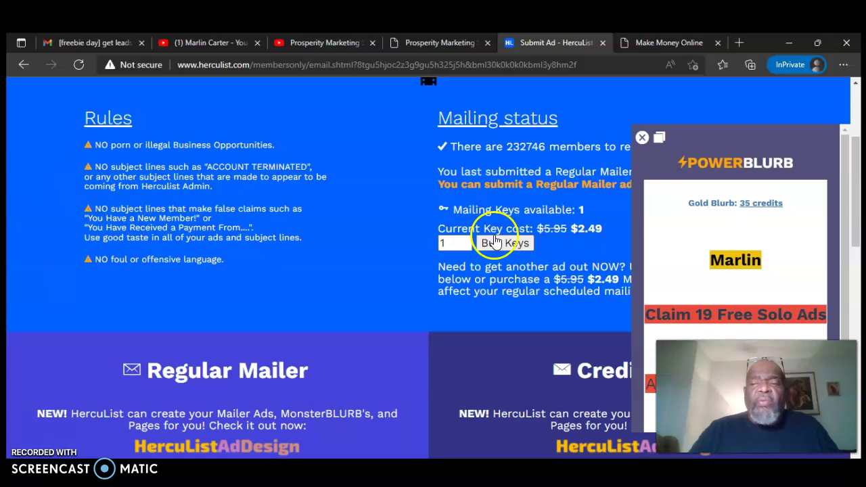
click(642, 138)
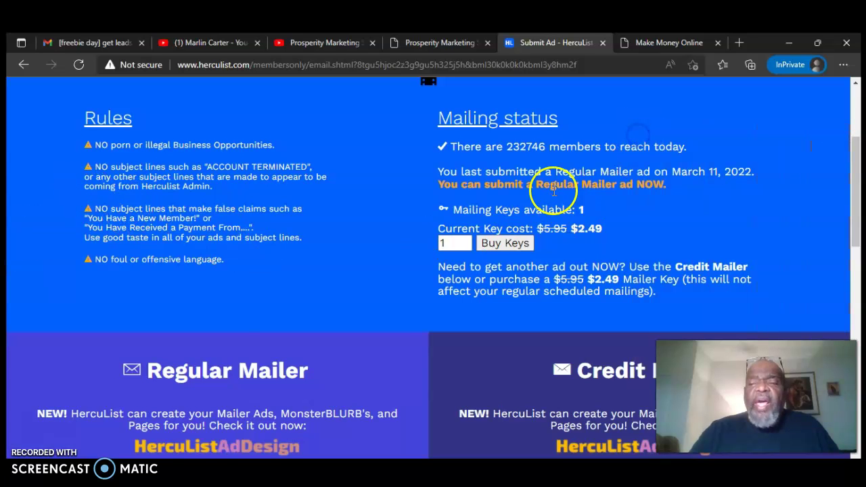
scroll(233, 311, down, 4)
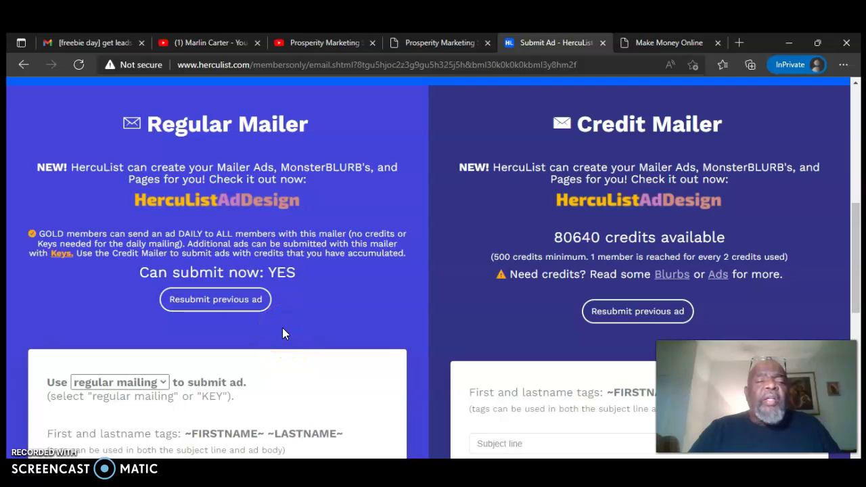
scroll(282, 332, down, 3)
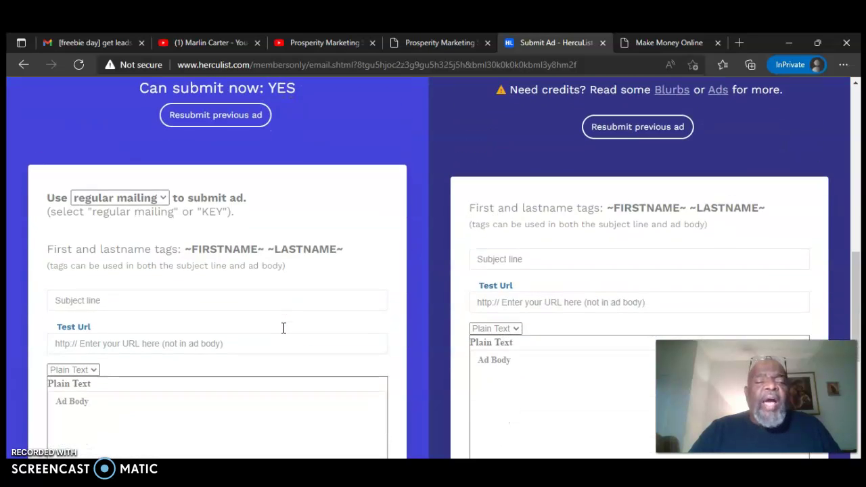
scroll(282, 331, up, 4)
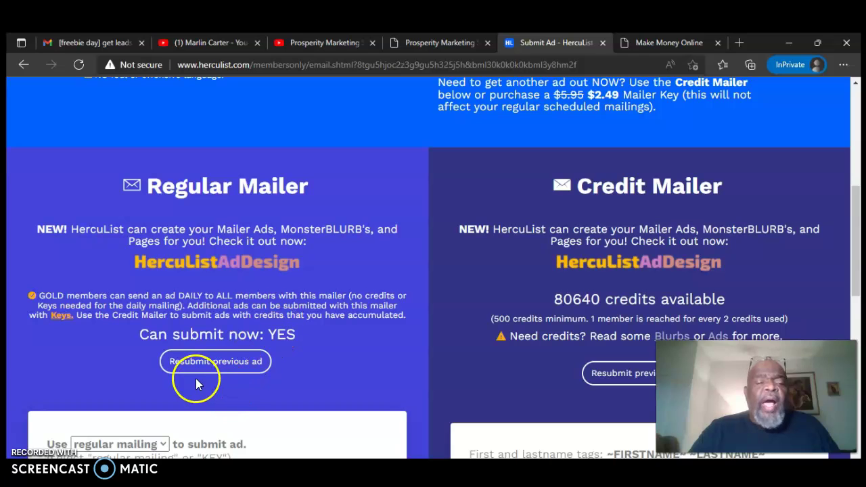
scroll(255, 378, down, 4)
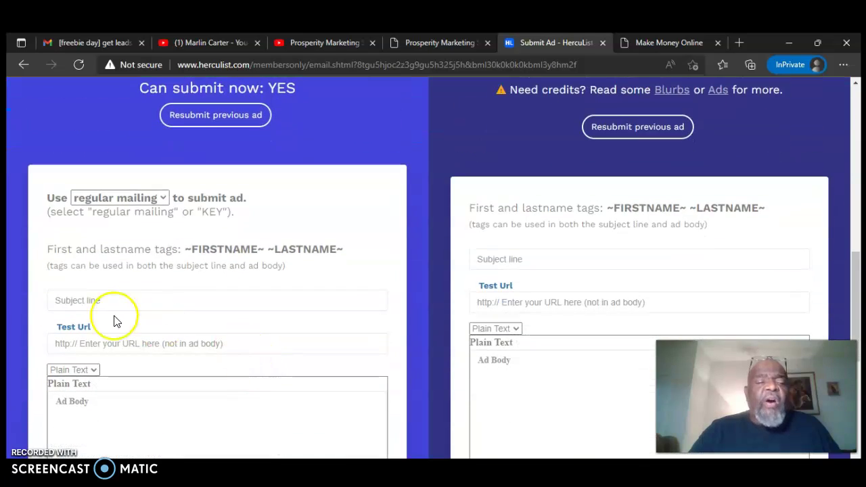
scroll(246, 338, down, 2)
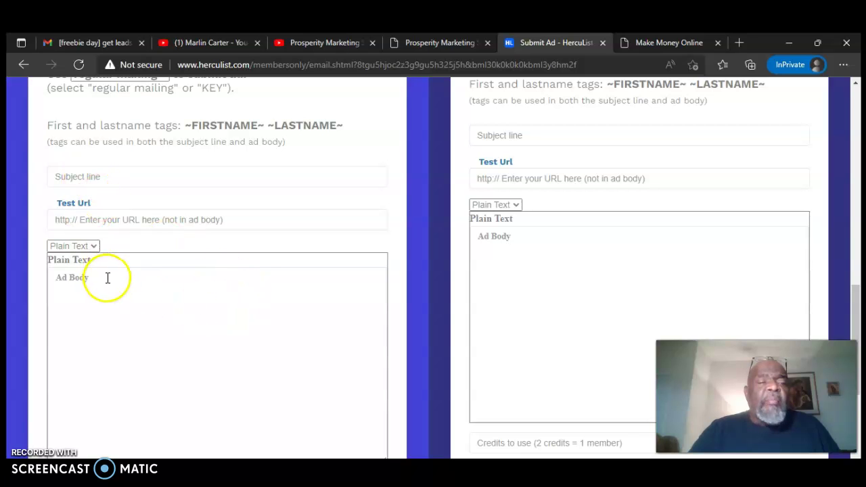
scroll(267, 315, up, 4)
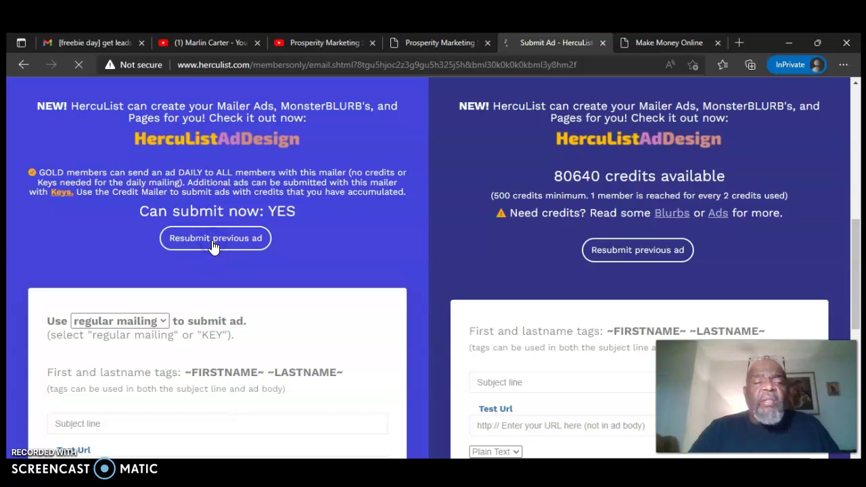
Choose Resubmit previous ad, go to Mailer History, close PowerBlurb and scroll the list
click(212, 244)
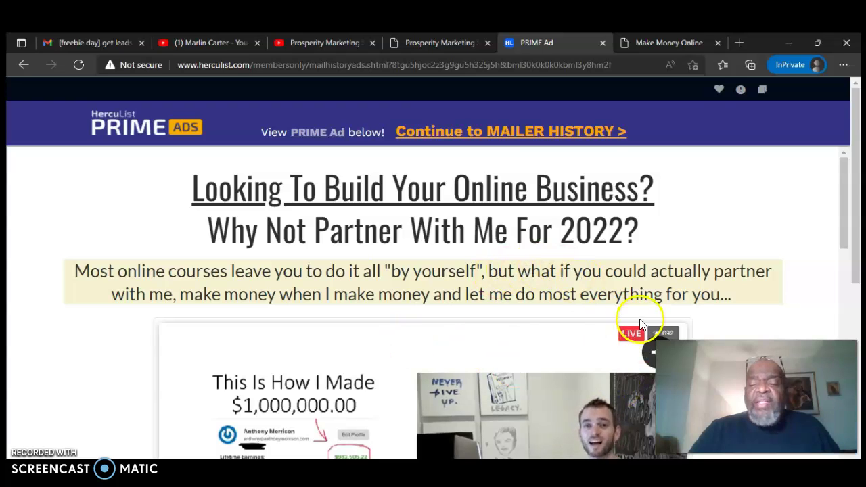
click(476, 136)
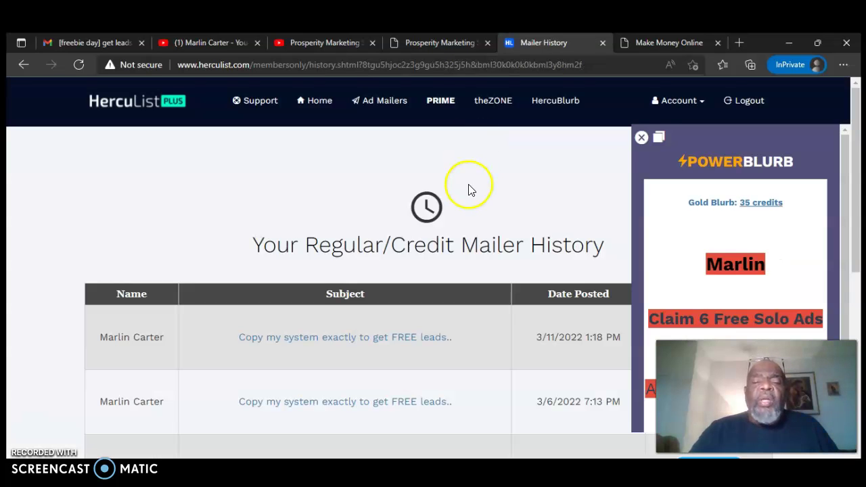
click(639, 137)
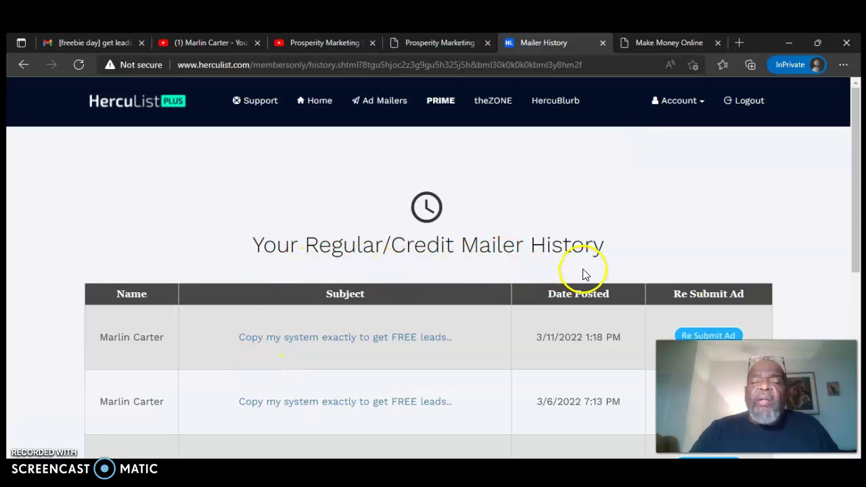
scroll(590, 273, down, 1)
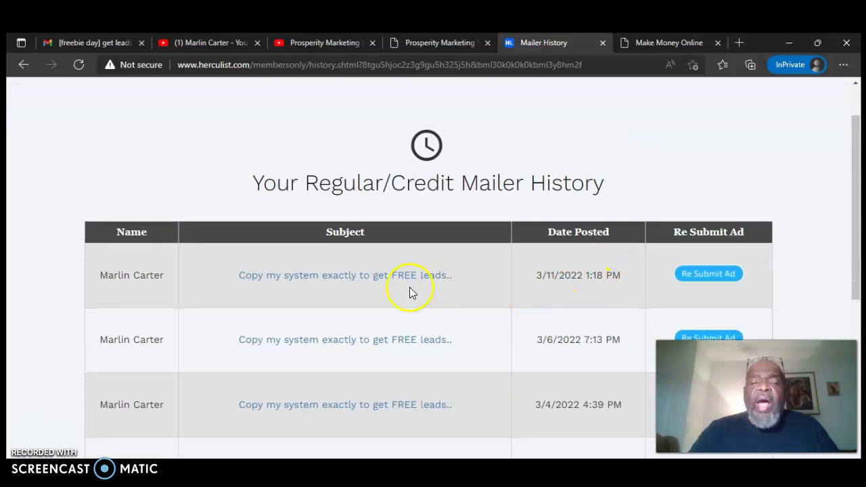
scroll(353, 290, down, 1)
scroll(271, 282, down, 1)
scroll(234, 282, down, 1)
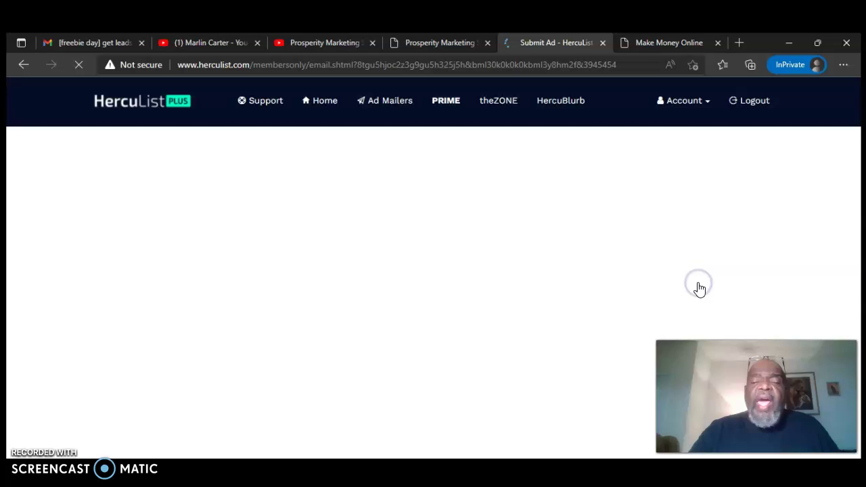
Review the Regular Mailer form's subject, Test Url and ad body
scroll(428, 287, down, 4)
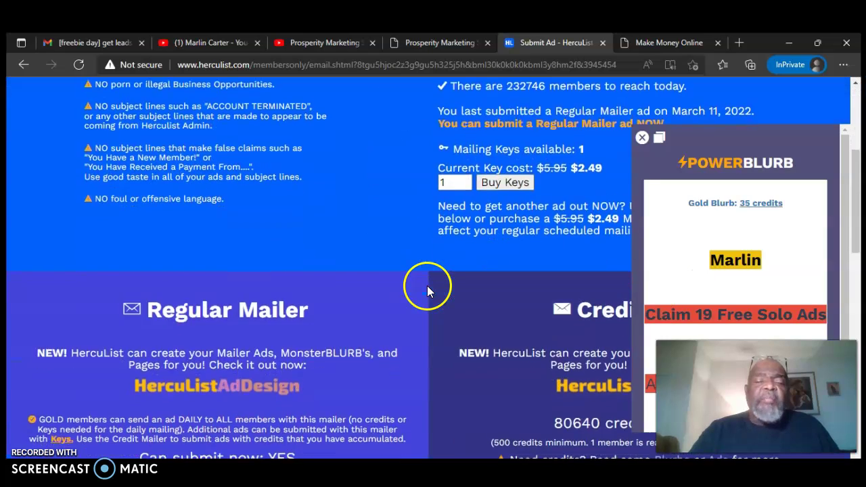
scroll(427, 289, down, 2)
scroll(426, 292, down, 1)
scroll(426, 292, down, 3)
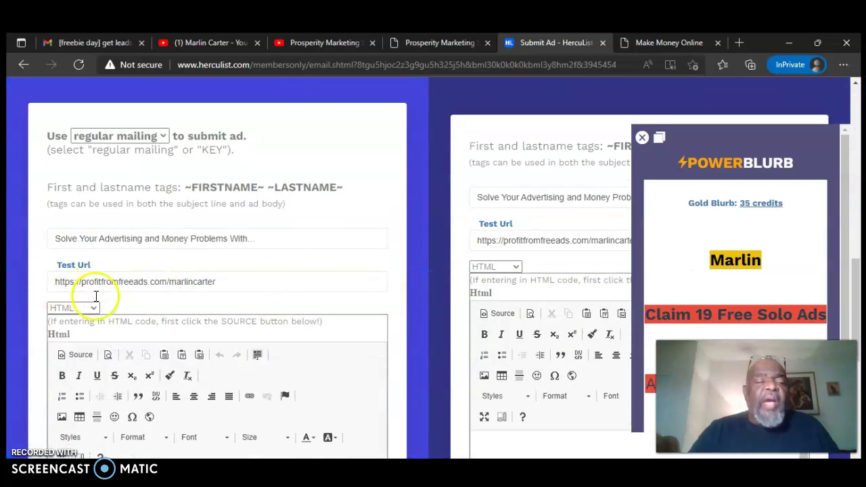
scroll(194, 317, down, 1)
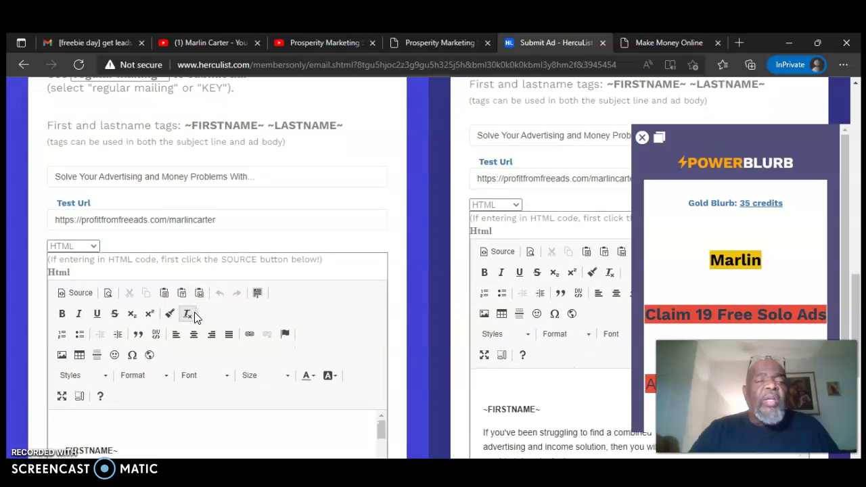
scroll(195, 316, down, 1)
scroll(194, 313, up, 1)
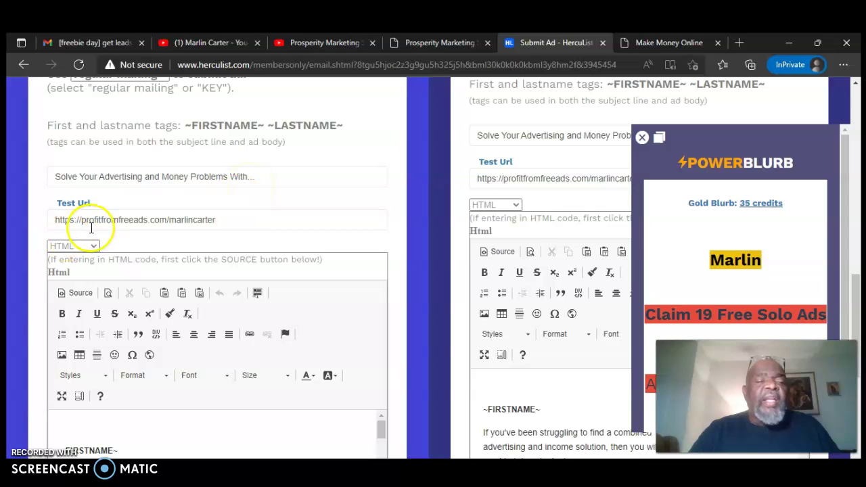
scroll(95, 228, down, 1)
scroll(164, 249, down, 1)
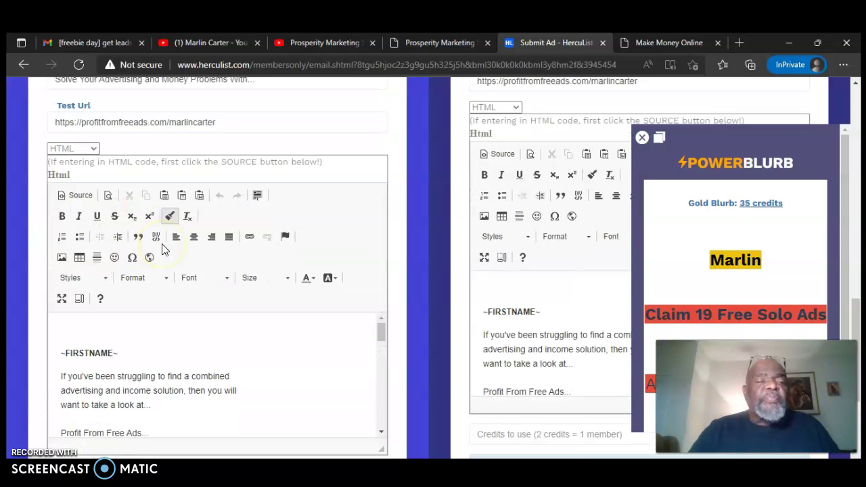
scroll(193, 271, down, 2)
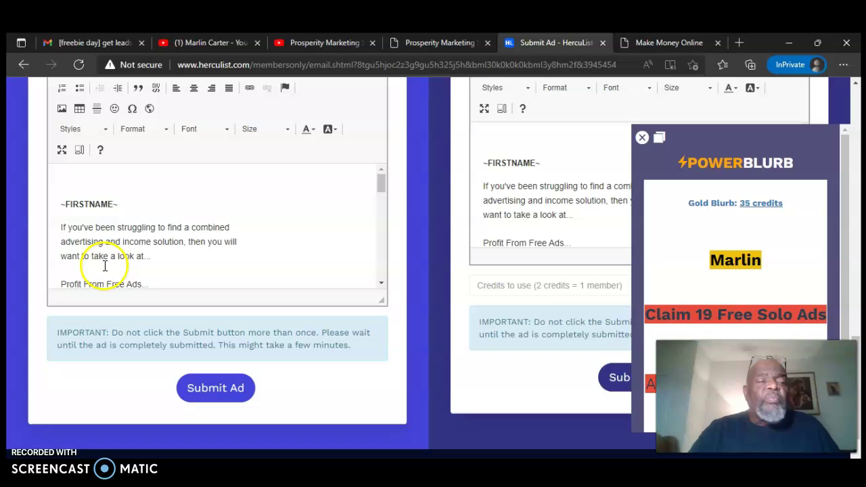
scroll(292, 251, up, 2)
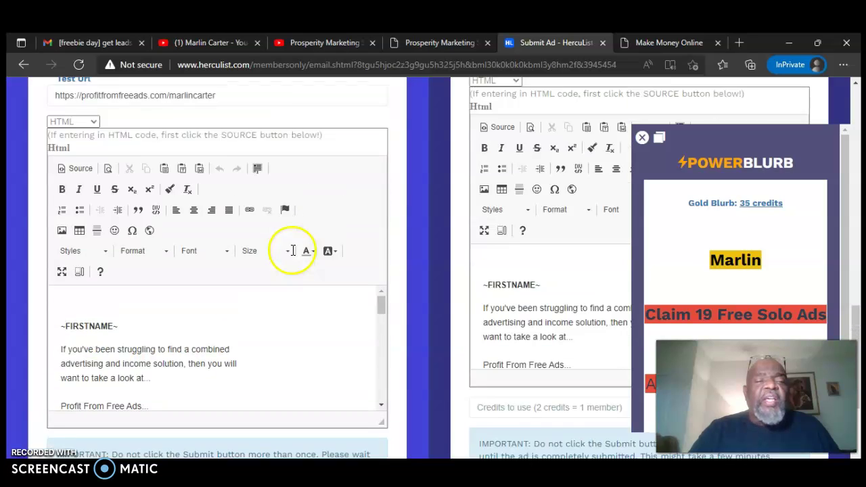
scroll(291, 251, up, 2)
scroll(234, 340, down, 5)
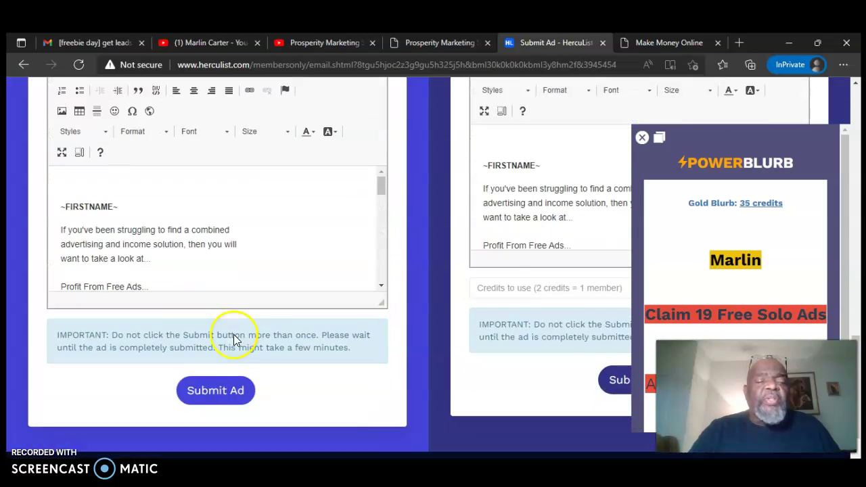
scroll(174, 270, up, 2)
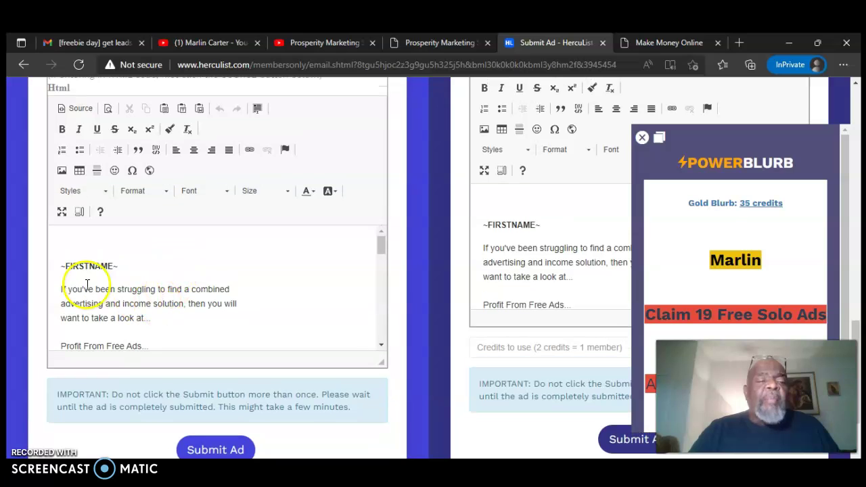
Submit the ad to all 232,746 members
drag(379, 249, 375, 337)
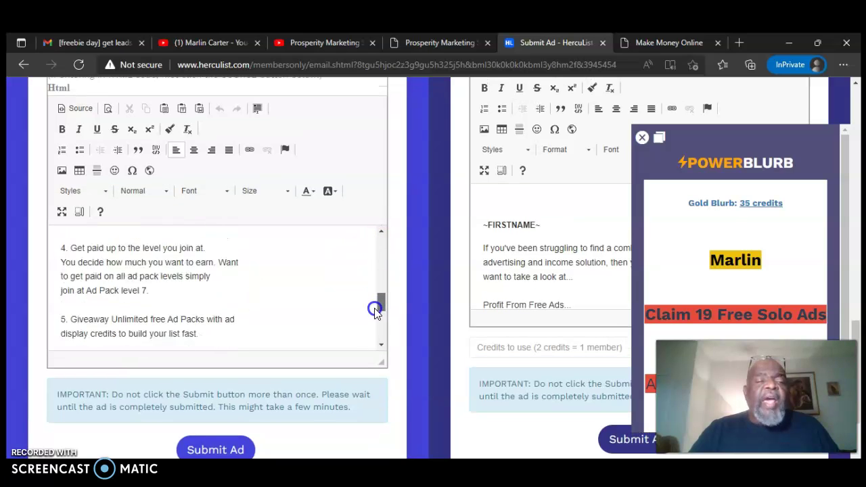
scroll(375, 337, down, 2)
click(230, 331)
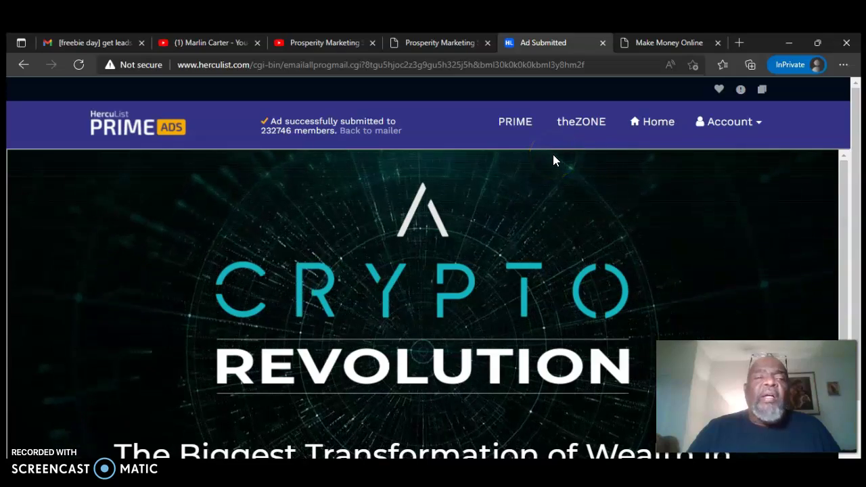
Open theZONE Settings and Stats to see the promoted URL and its 6,570 views
click(581, 129)
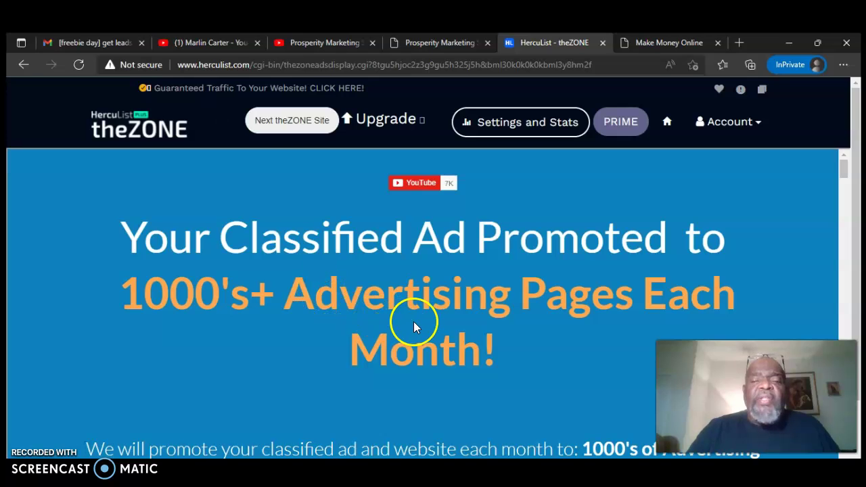
scroll(416, 318, down, 2)
scroll(422, 316, up, 2)
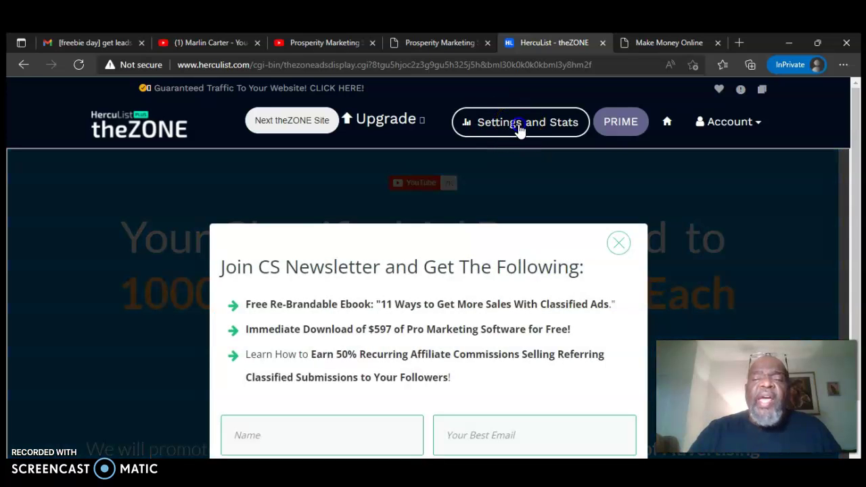
scroll(511, 223, down, 3)
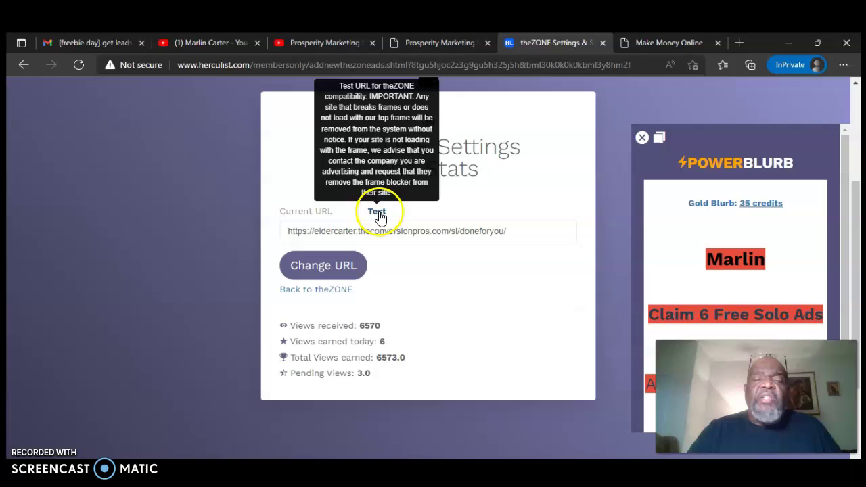
Test the current URL in theZONE frame and scroll through the framed page
click(378, 214)
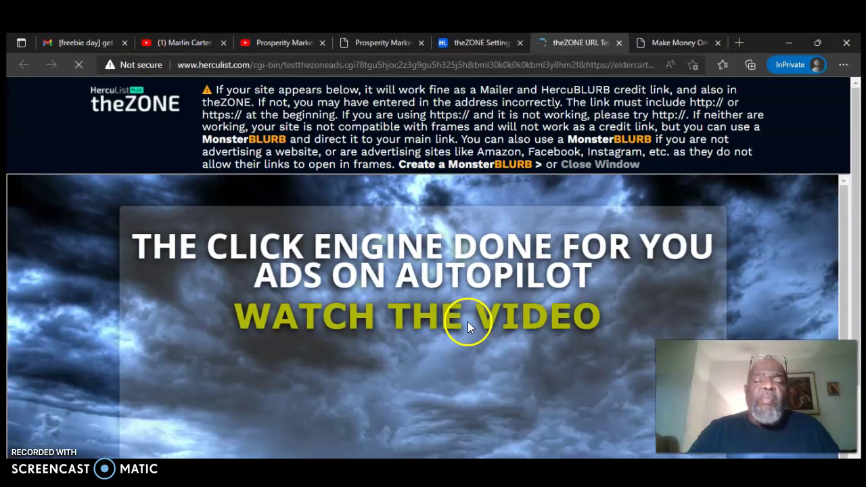
scroll(500, 344, down, 1)
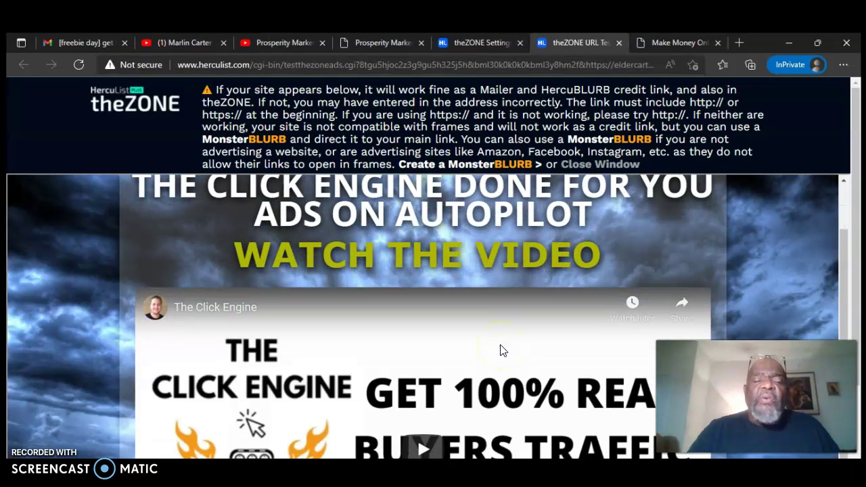
scroll(501, 350, up, 1)
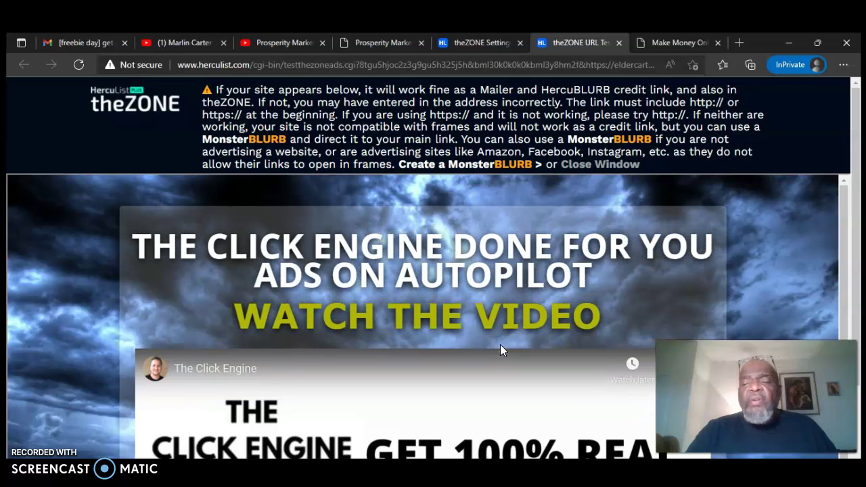
scroll(499, 348, down, 1)
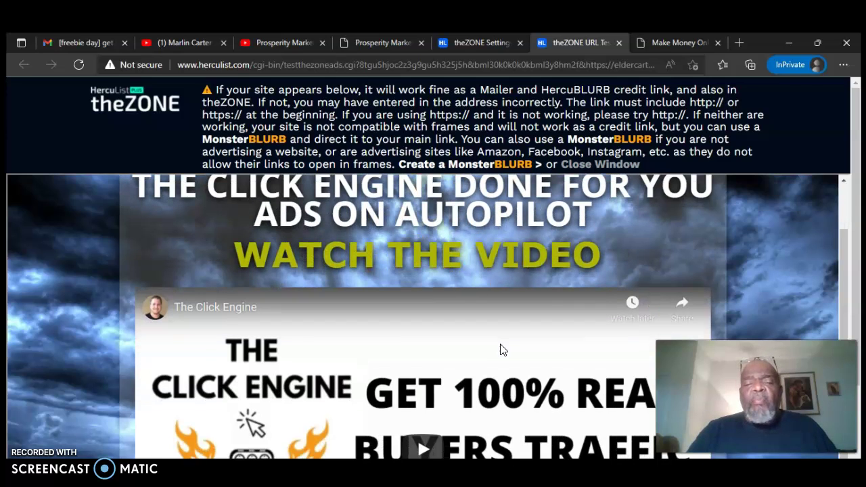
scroll(734, 277, down, 1)
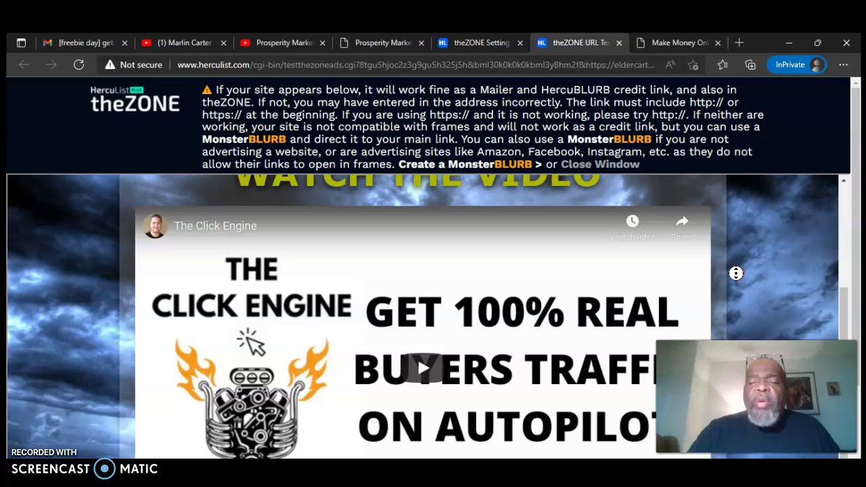
scroll(590, 343, up, 2)
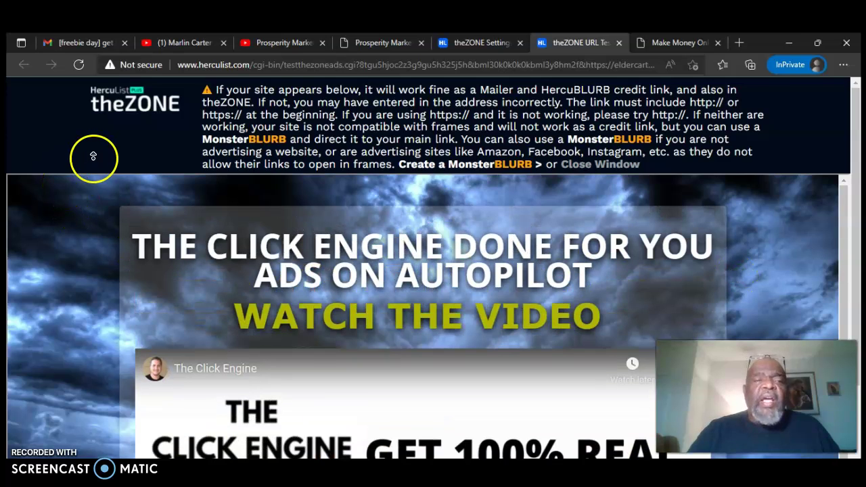
click(520, 259)
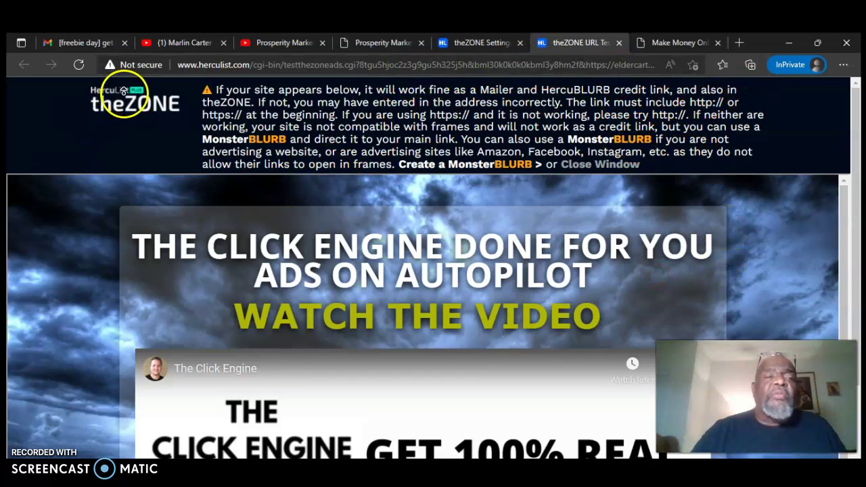
Return to theZONE sites and advance to the next site, a Super Affiliate Training page
click(125, 111)
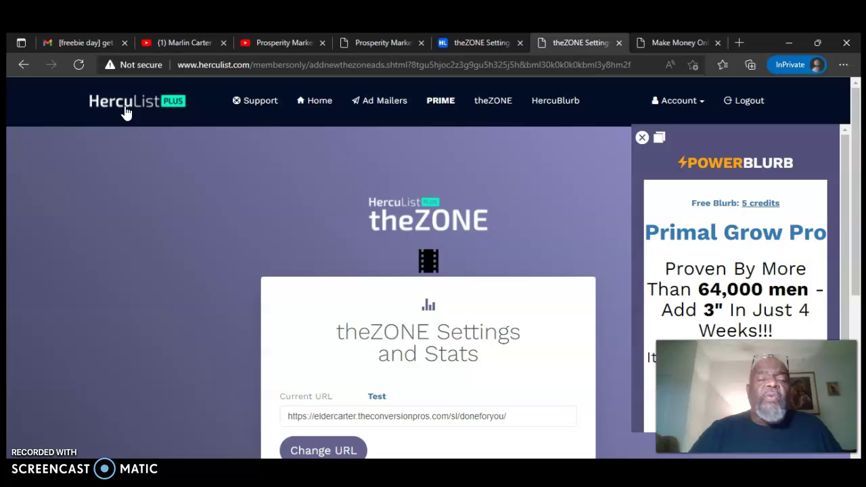
scroll(440, 391, down, 3)
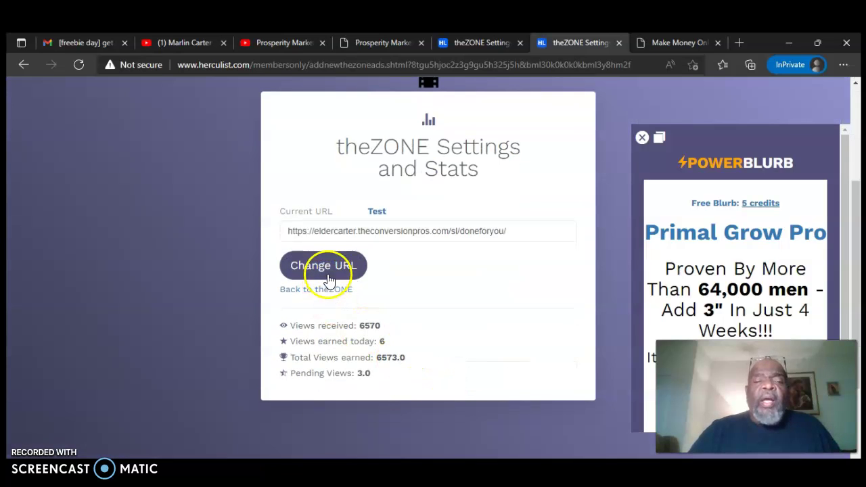
click(477, 245)
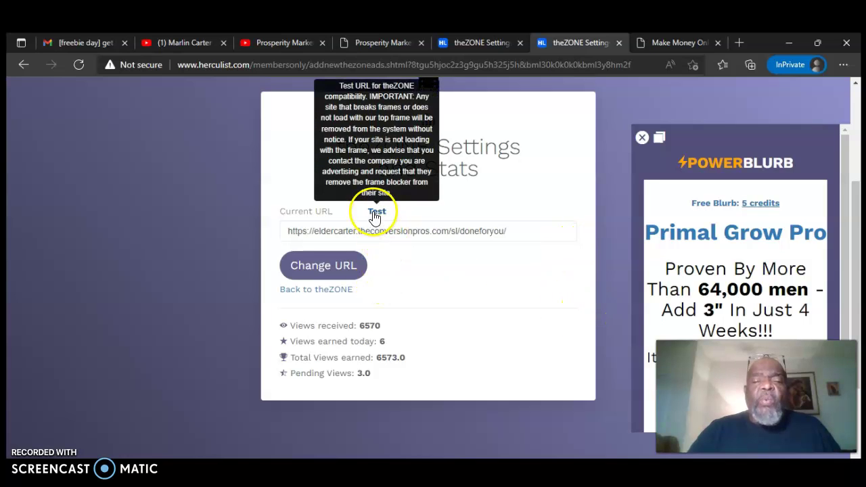
click(311, 267)
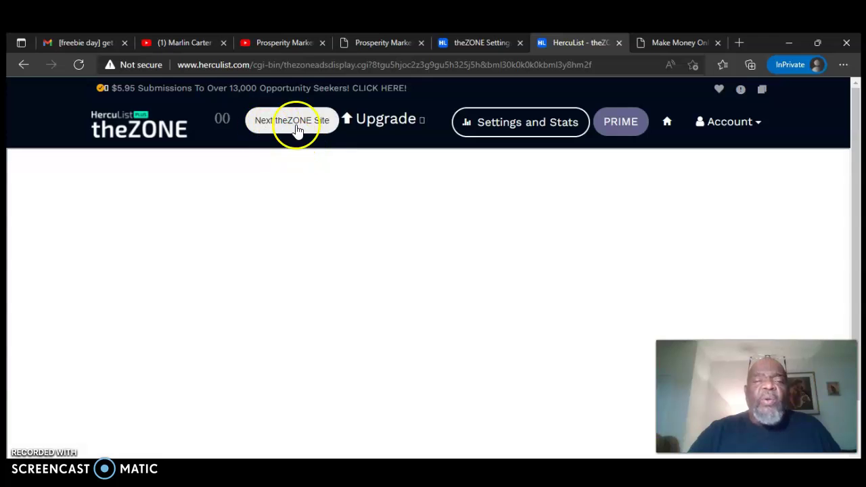
click(309, 134)
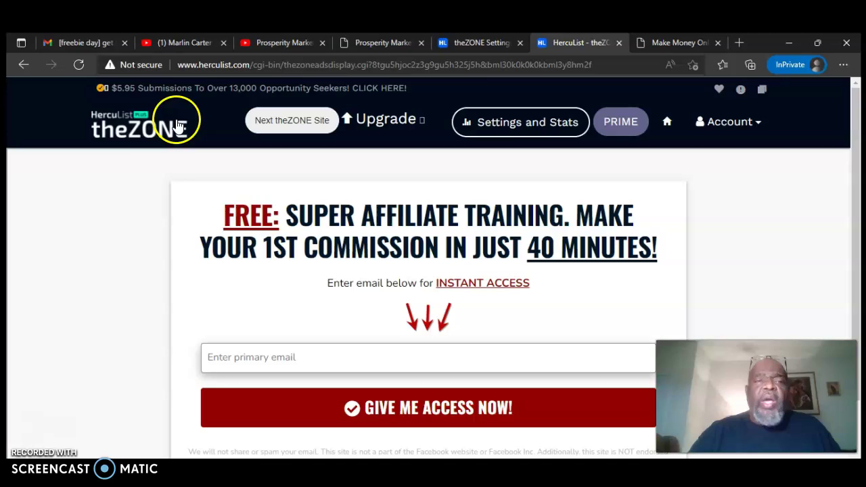
Scroll the Prosperity List Builders page to the top, then show the Make Money Online From Home splash page
click(380, 46)
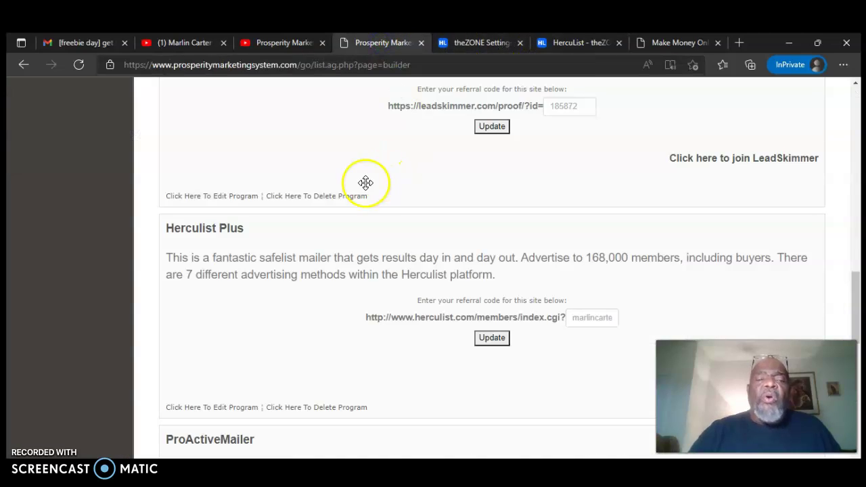
scroll(364, 181, up, 5)
scroll(365, 182, up, 5)
scroll(364, 182, up, 5)
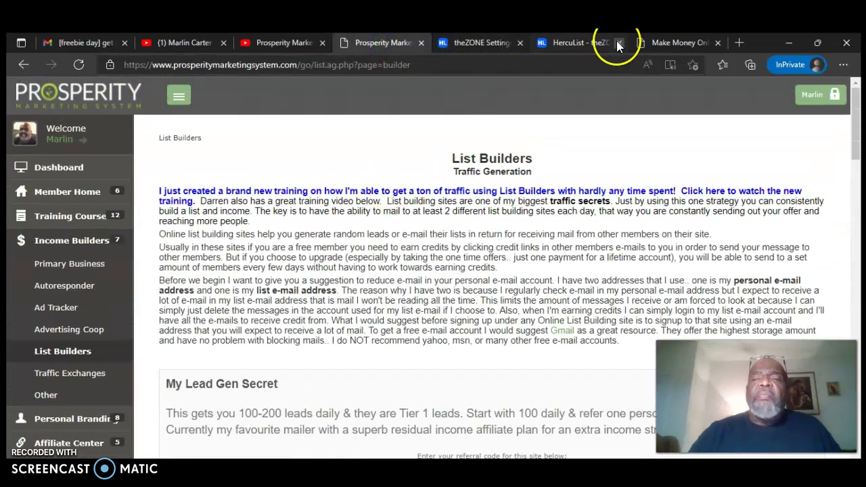
click(664, 41)
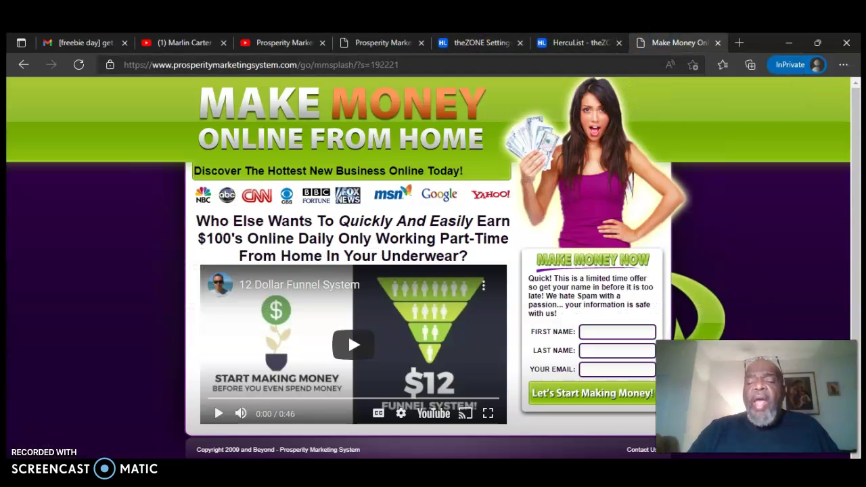